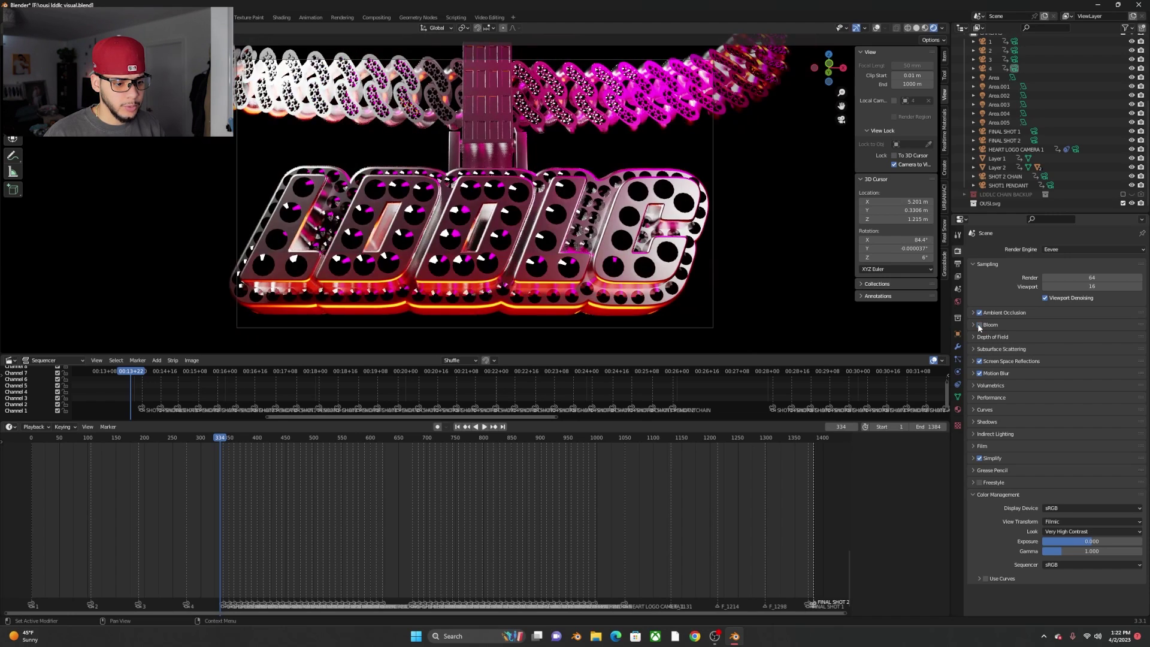
Step: Enable Bloom for the Eevee render, and switch the scene's render engine to Cycles
left_click(979, 325)
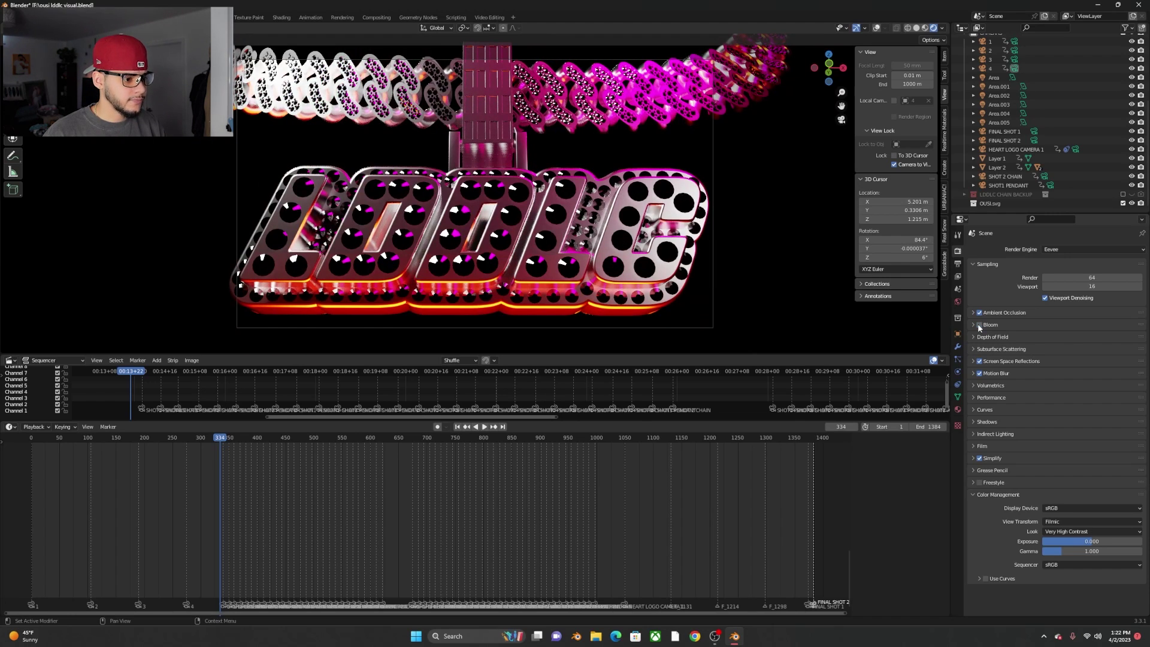
left_click(979, 324)
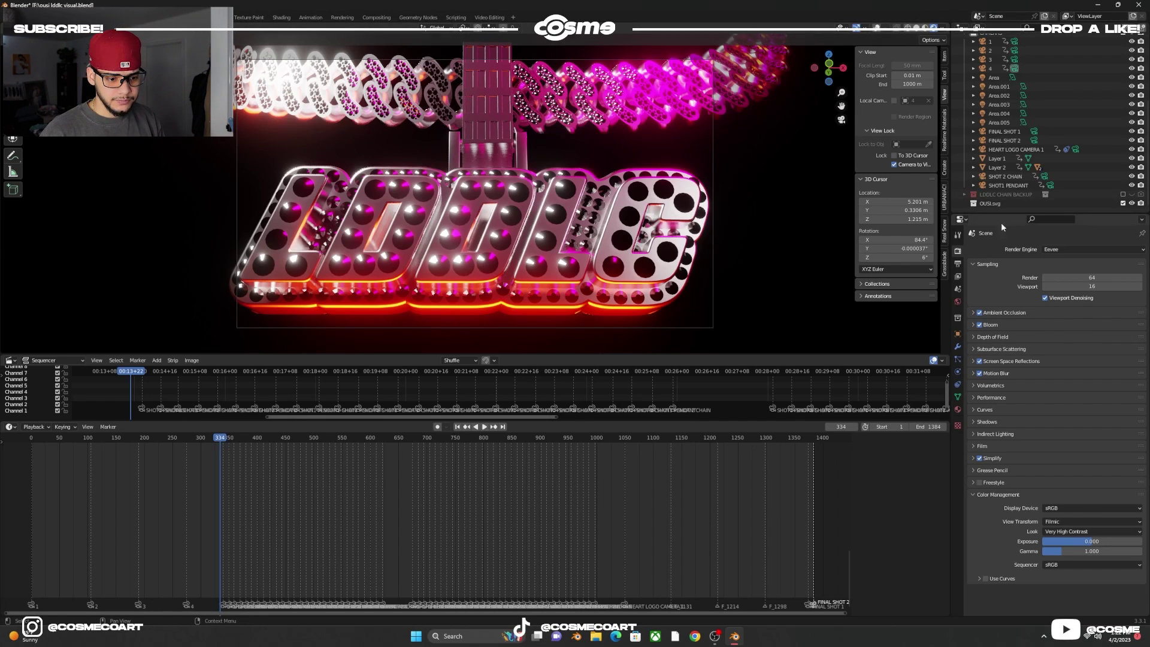
left_click(1049, 250)
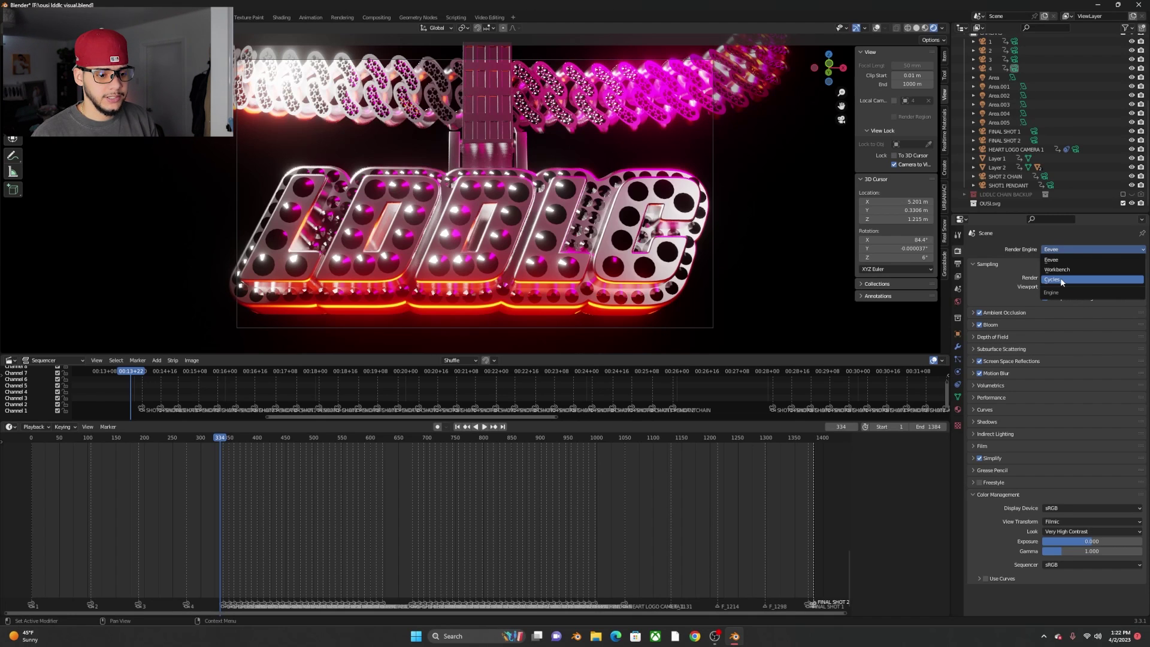
left_click(1061, 280)
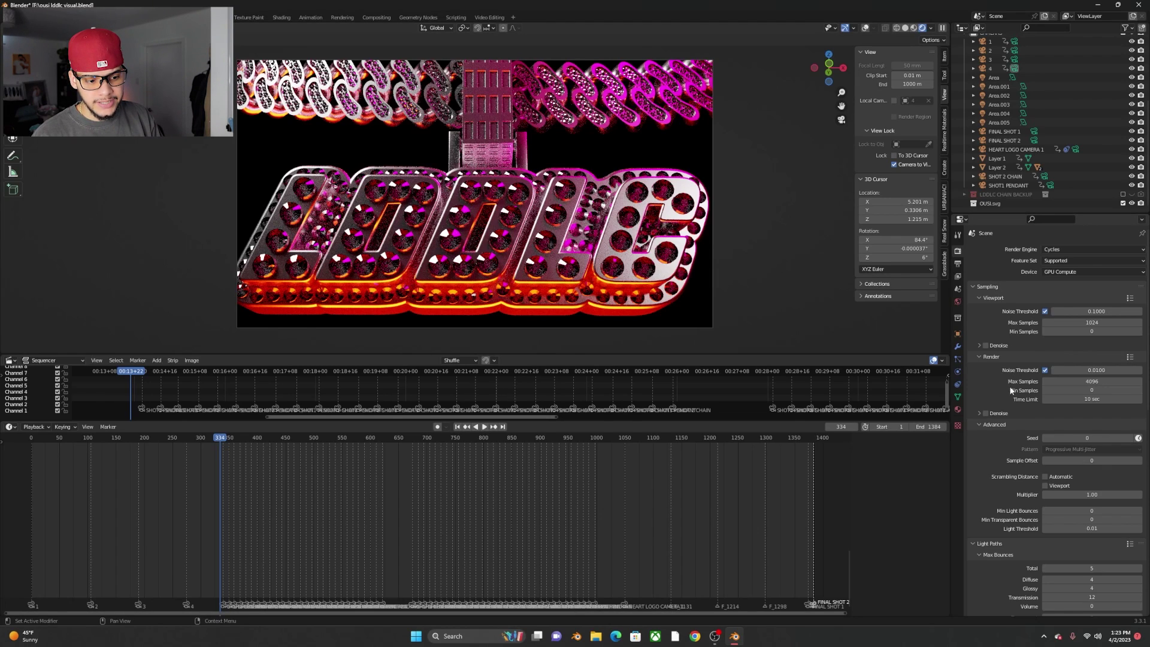
scroll(1011, 373, "down", 2)
scroll(1012, 368, "up", 2)
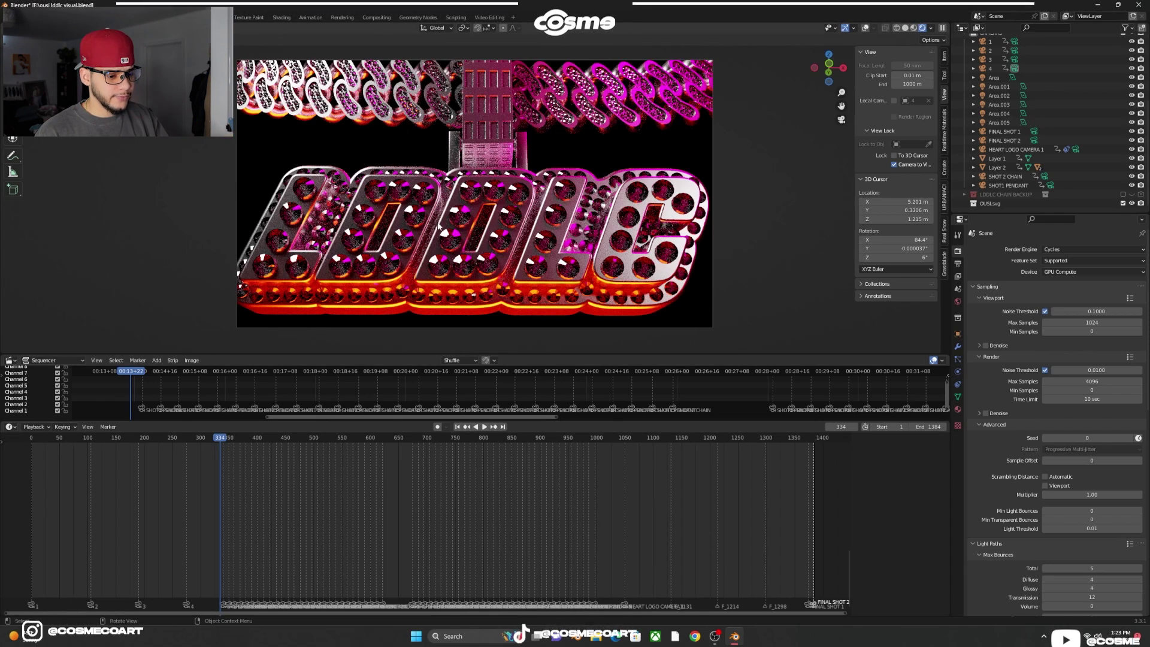
Step: Review the scene's output settings, including the output file path and format, and return to the render settings
left_click(958, 264)
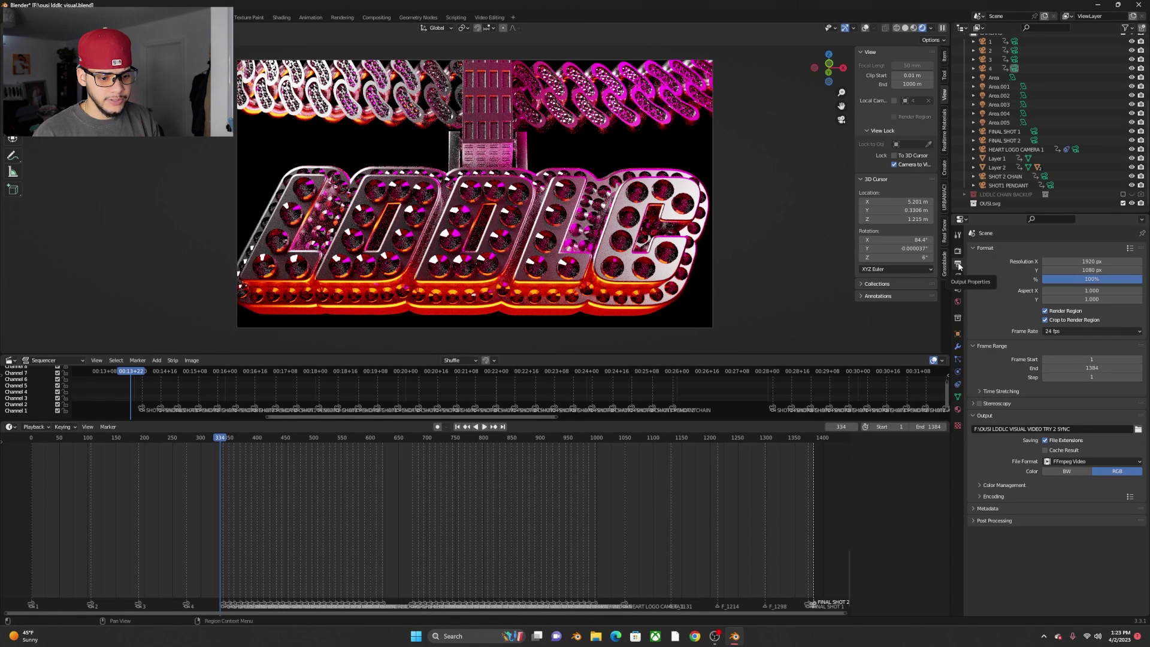
left_click(1096, 428)
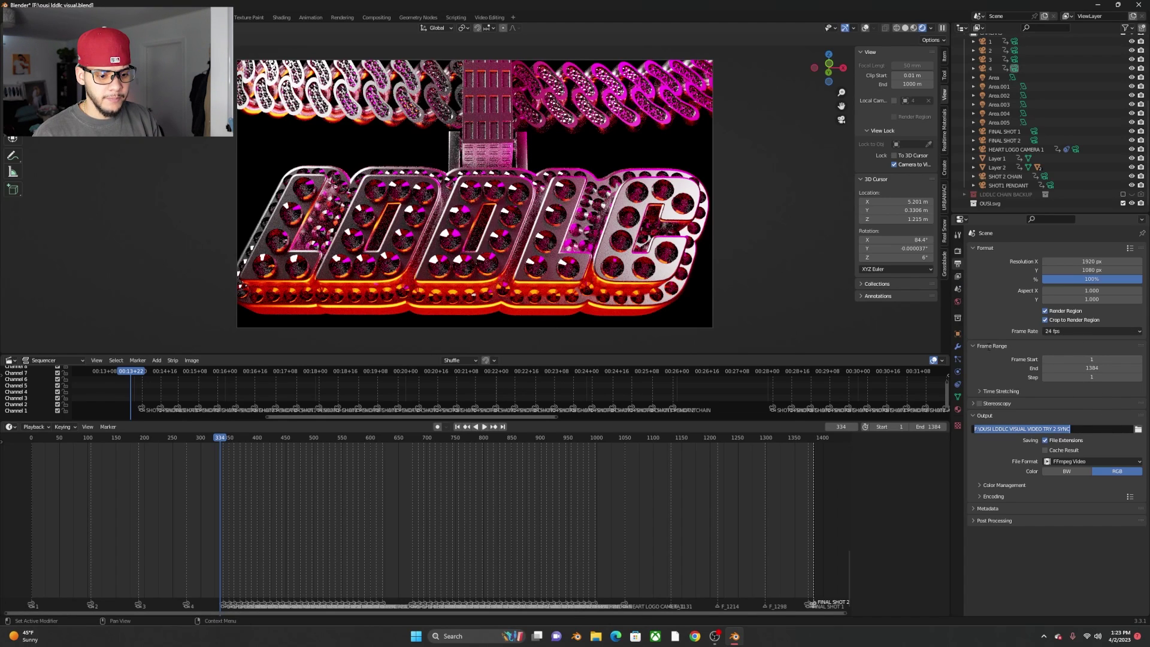
left_click(958, 252)
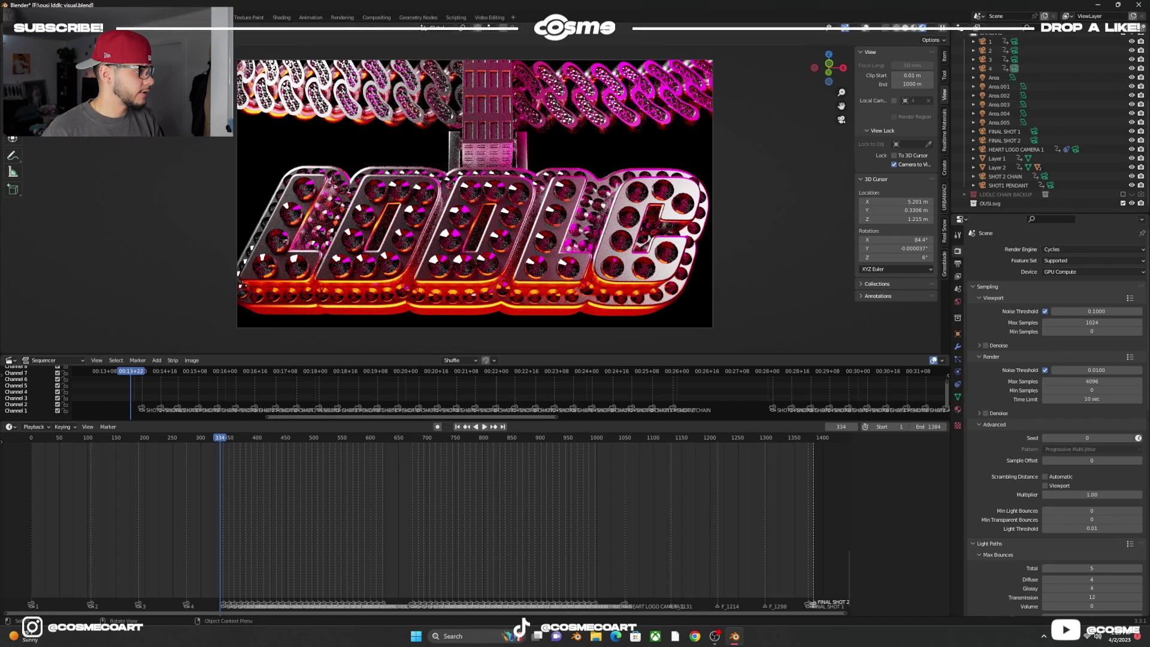
Step: Render the current frame as a still image and put the render result window away
key("F12")
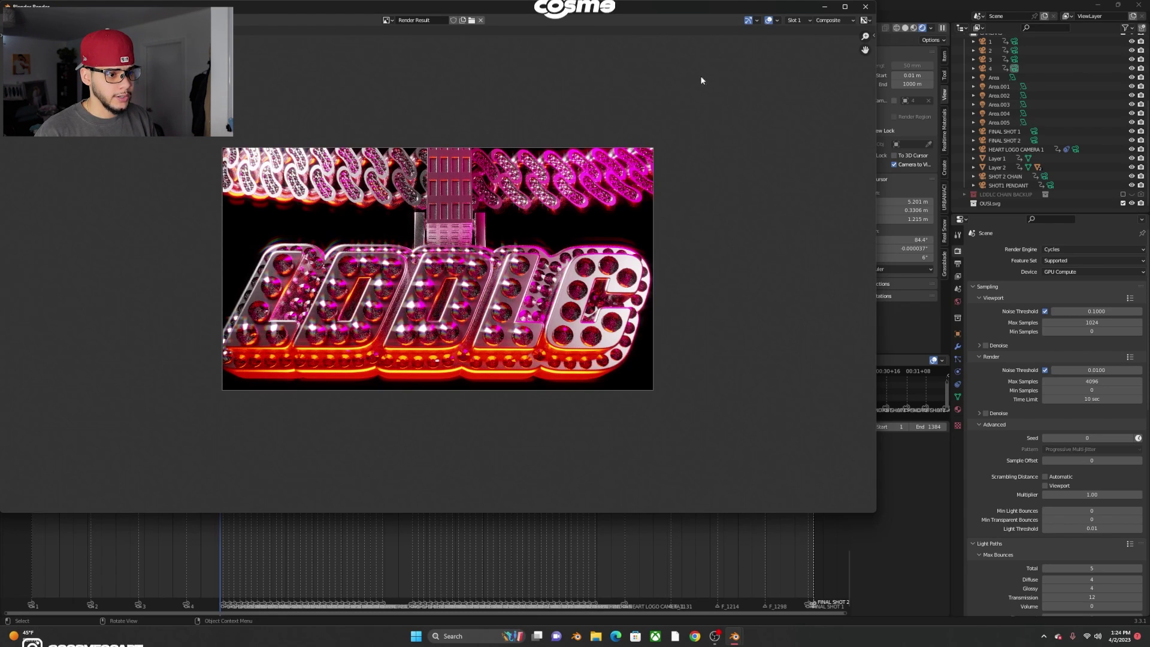
left_click(831, 8)
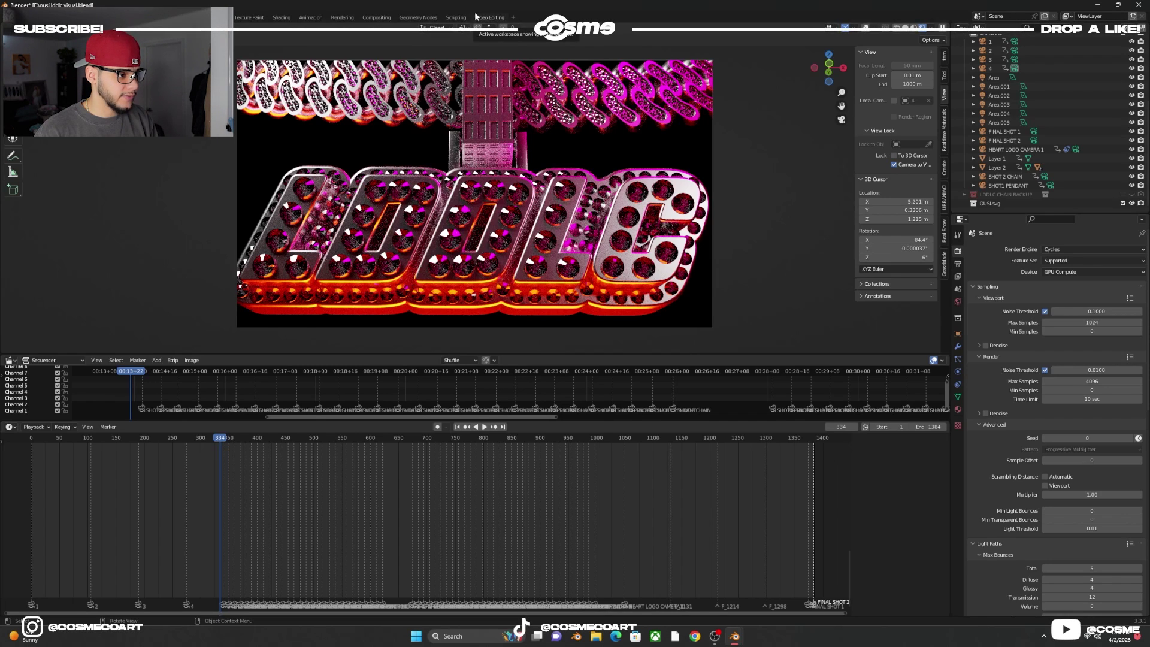
Step: In the Compositing workspace, delete the existing Glare, Viewer and reroute nodes
left_click(376, 17)
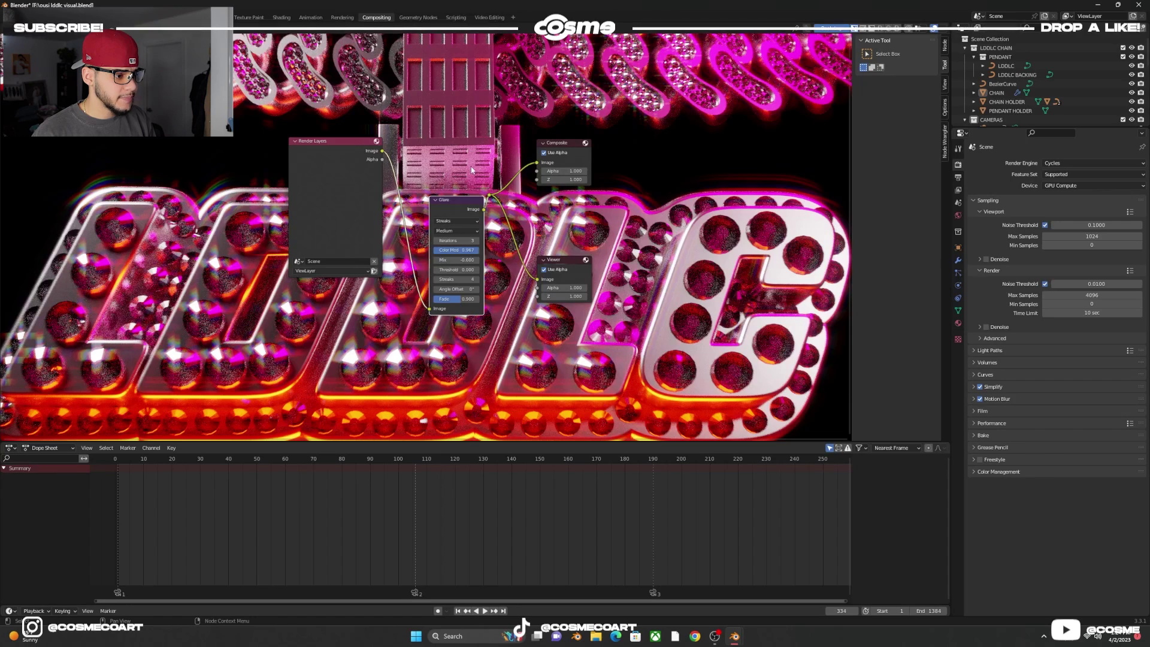
scroll(503, 201, "up", 2)
scroll(515, 185, "up", 5)
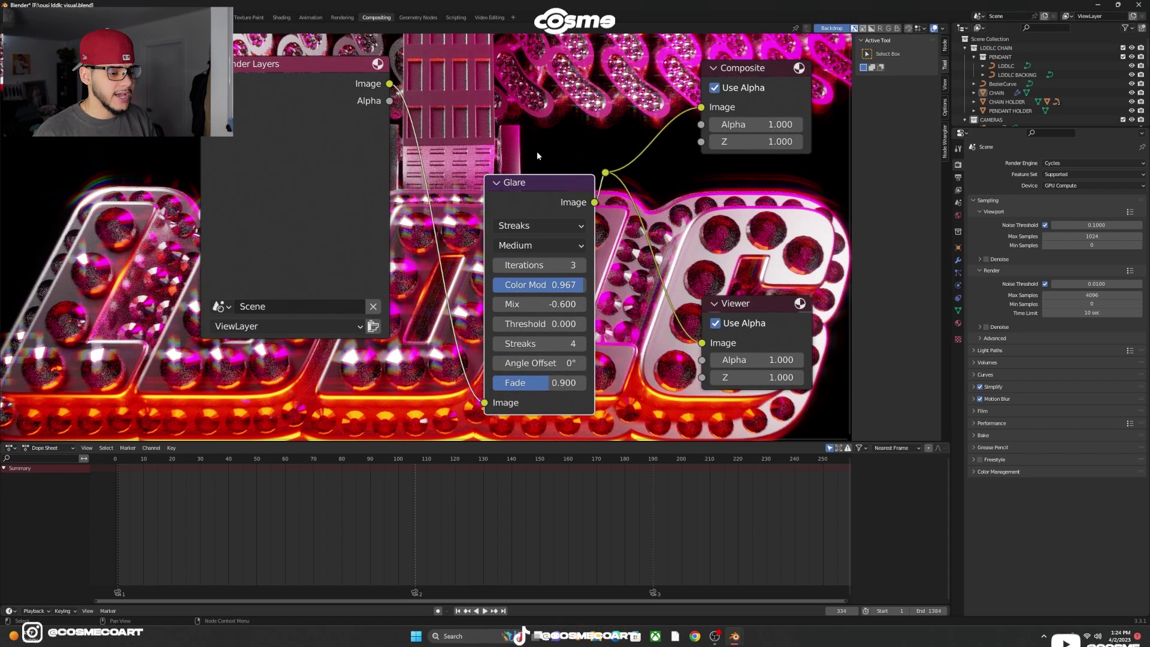
scroll(452, 141, "down", 2)
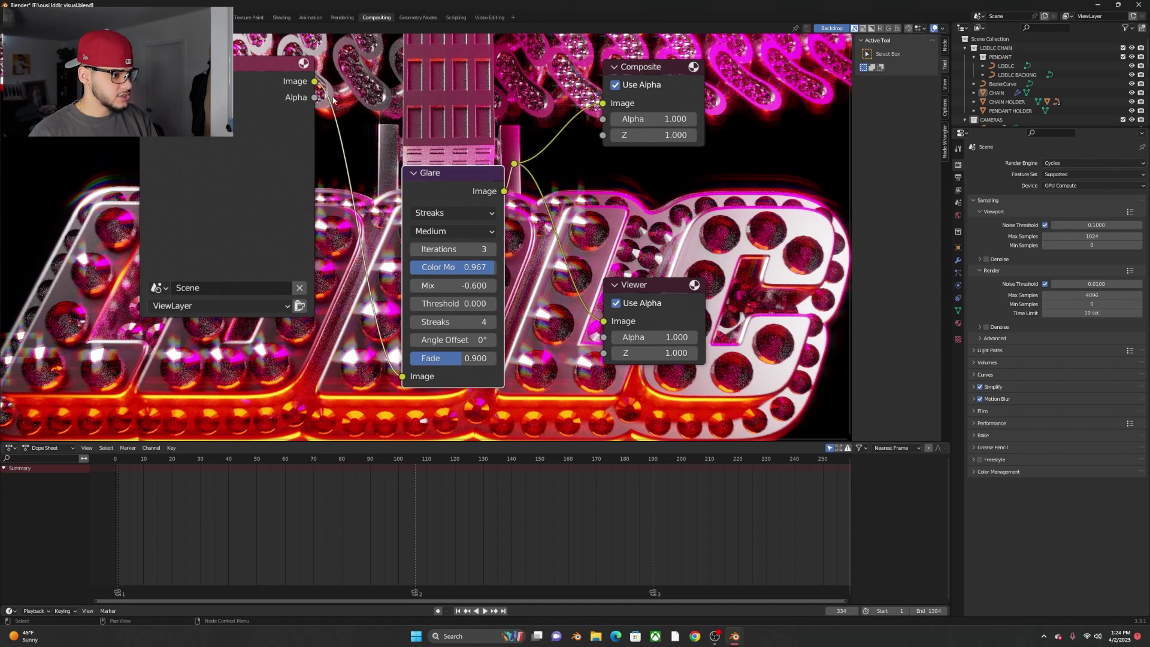
middle_click_drag(446, 121, 425, 135)
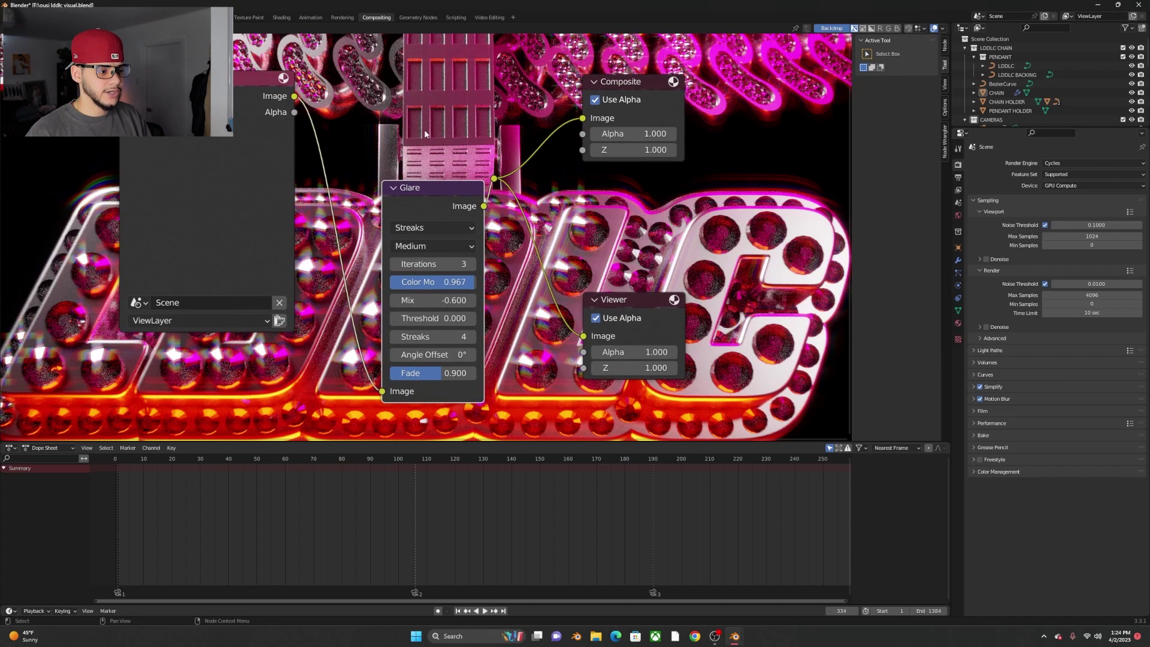
mouse_move(441, 157)
right_mouse_down("ctrl")
mouse_move(444, 227)
mouse_move(444, 206)
right_mouse_up("ctrl")
key("x")
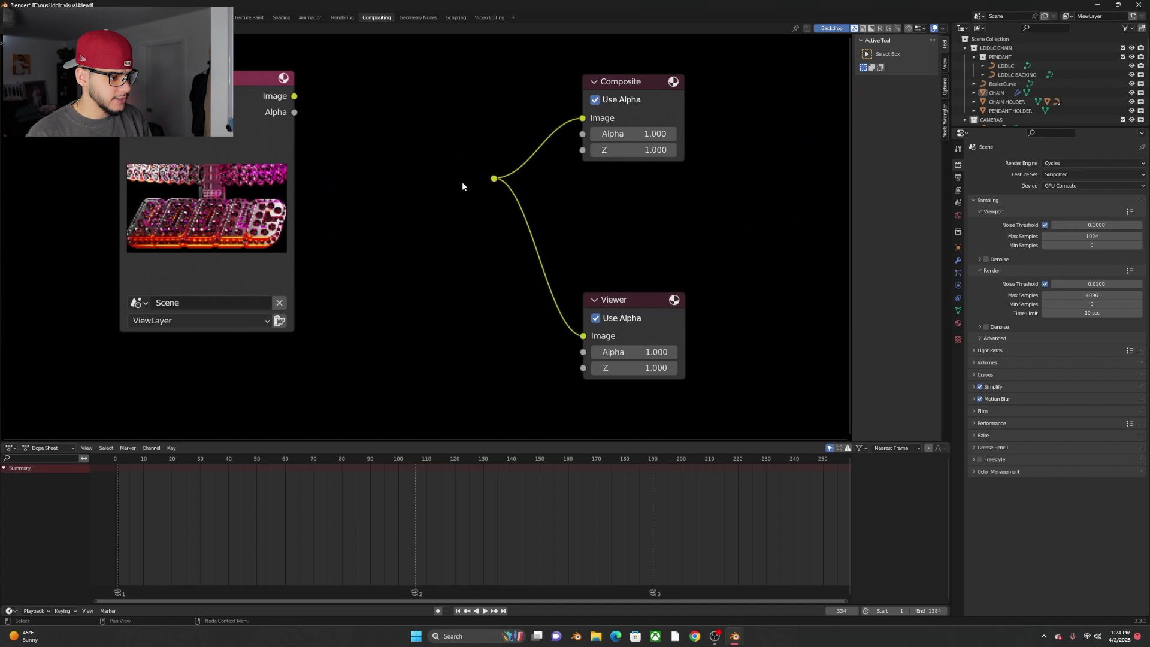
left_click(616, 299)
key("x")
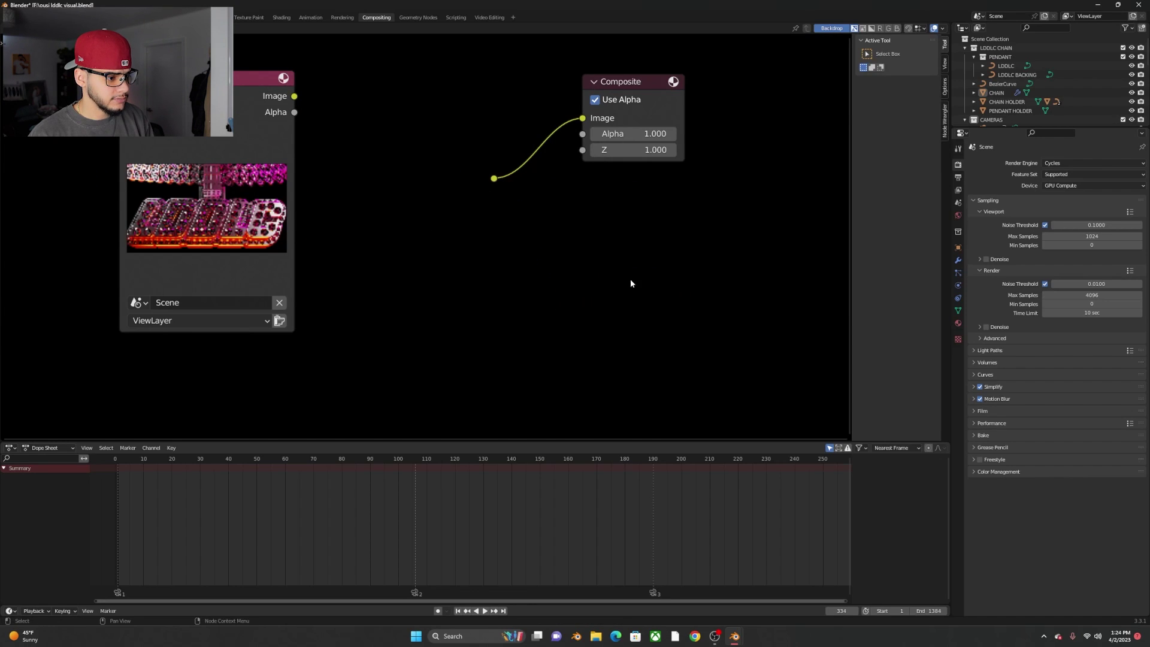
left_click(495, 178)
key("x")
Step: Connect the Render Layers Image output directly to the Composite node's Image input
left_click_drag(583, 119, 295, 96)
scroll(397, 172, "down", 2)
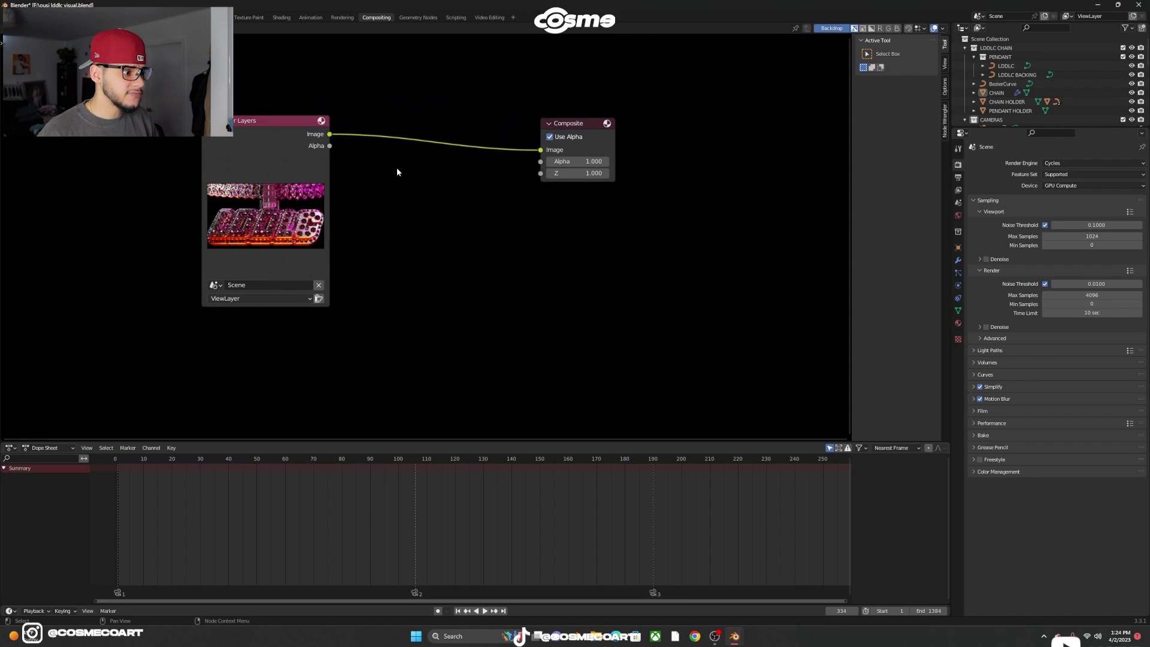
middle_click_drag(393, 170, 445, 176)
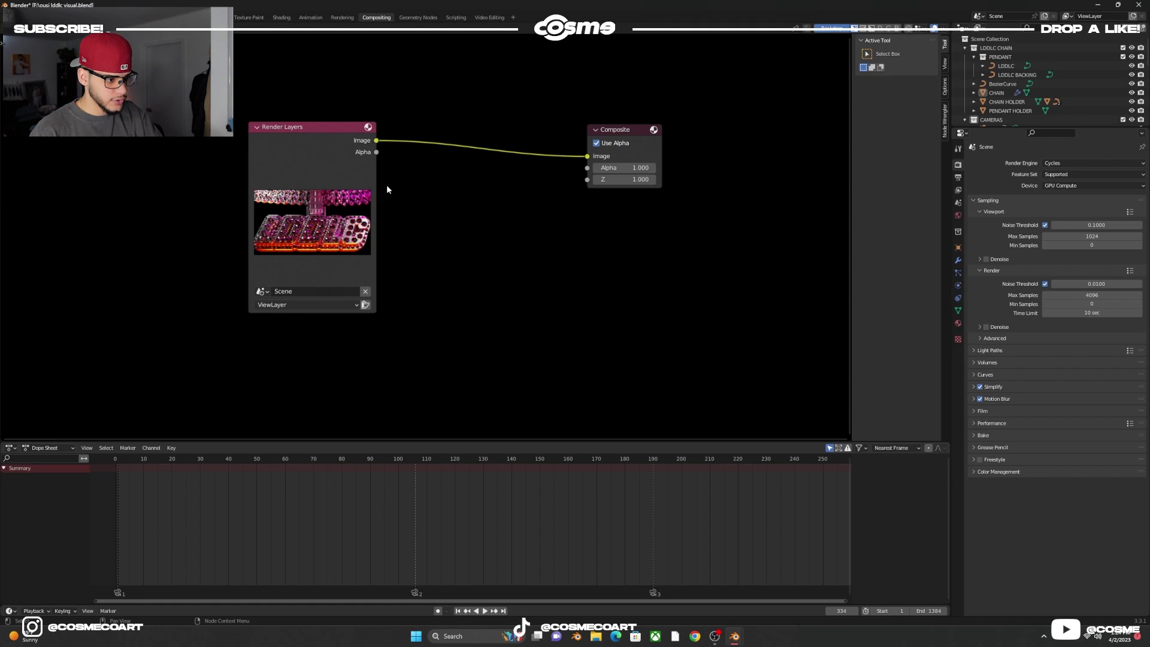
middle_click_drag(485, 211, 490, 201)
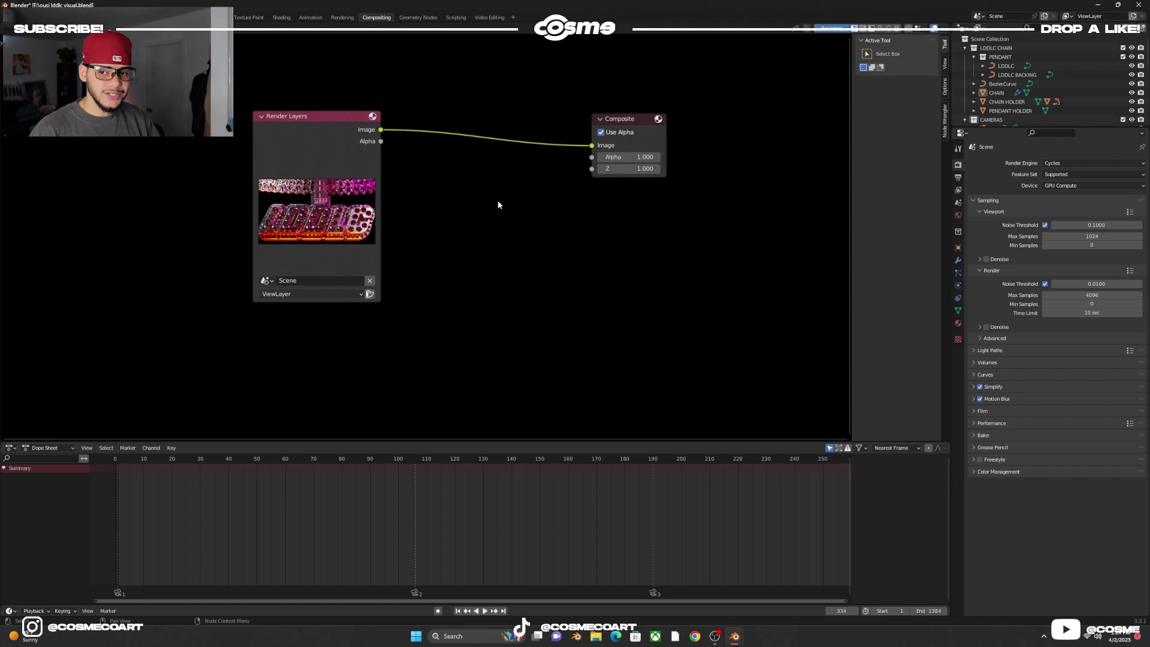
Step: Add a Viewer node and place it below the Composite node
key("shift+a")
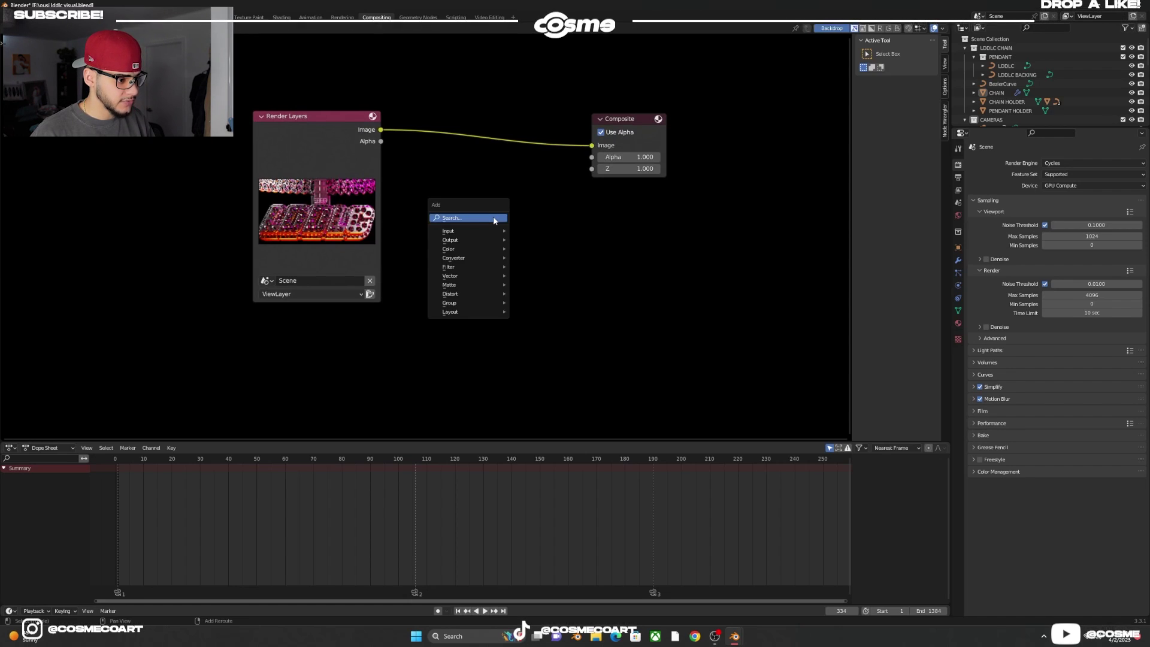
left_click(493, 216)
type("vie")
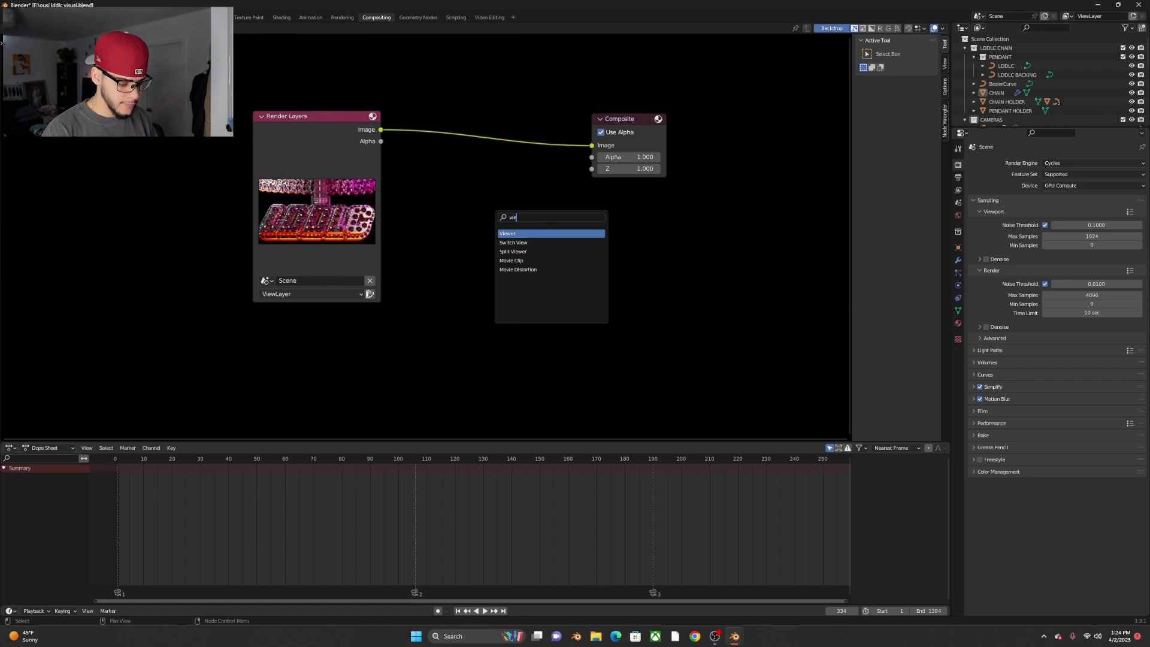
key("Return")
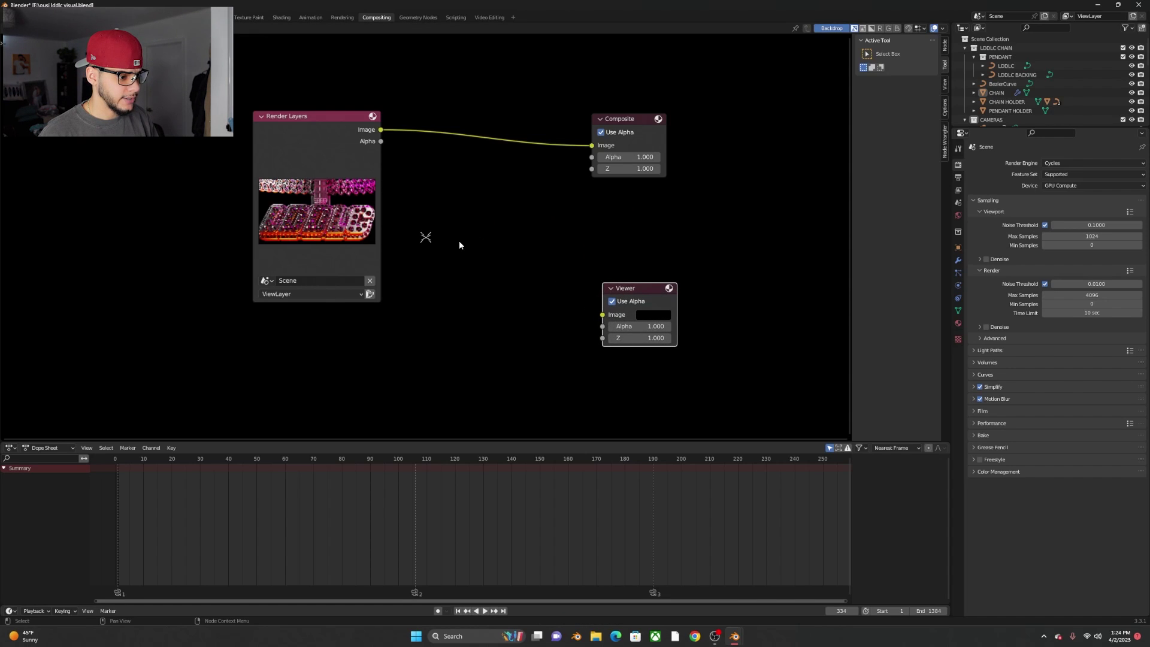
Step: Add a Glare node and insert it into the link between Render Layers and Composite
key("shift+a")
left_click(446, 272)
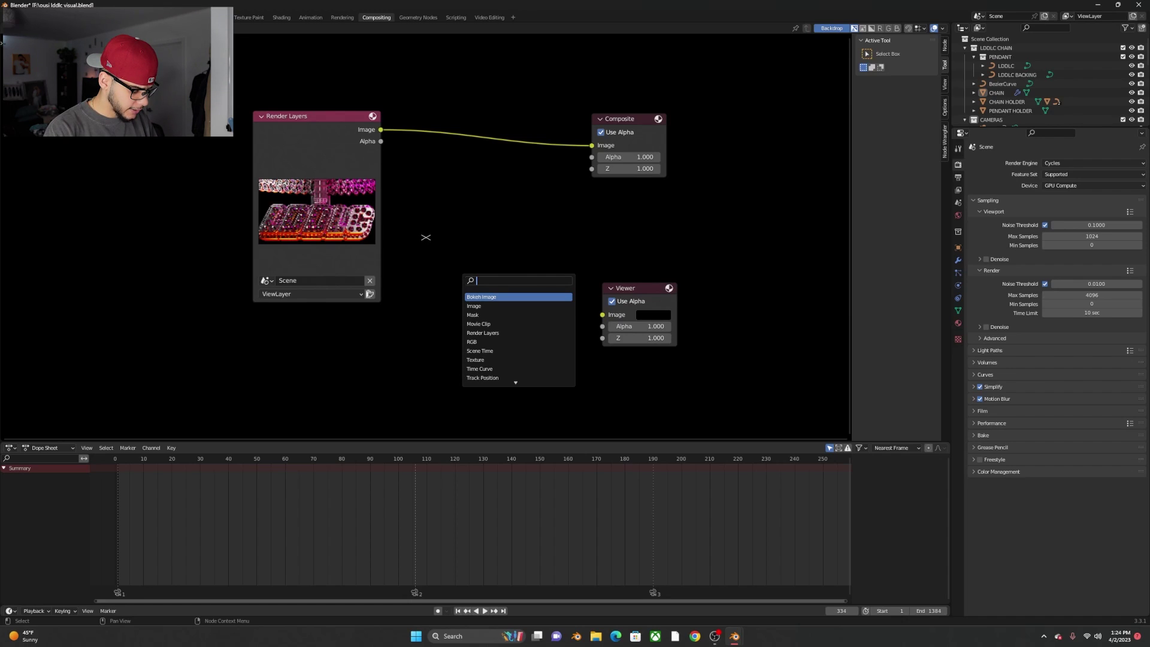
type("gla")
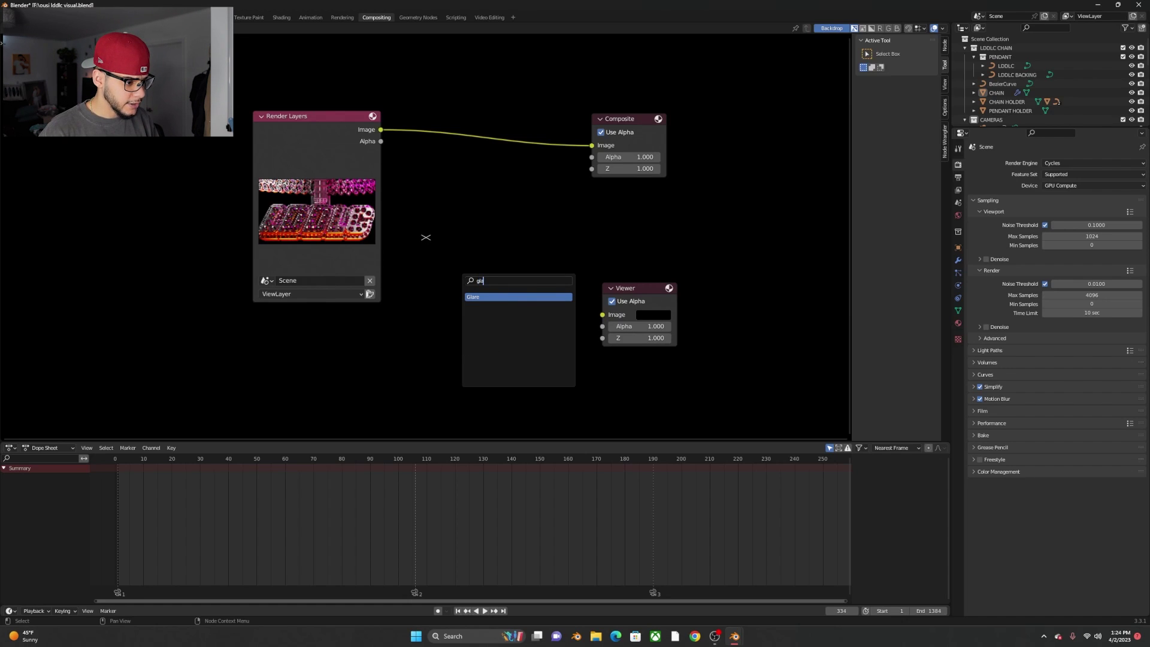
key("Return")
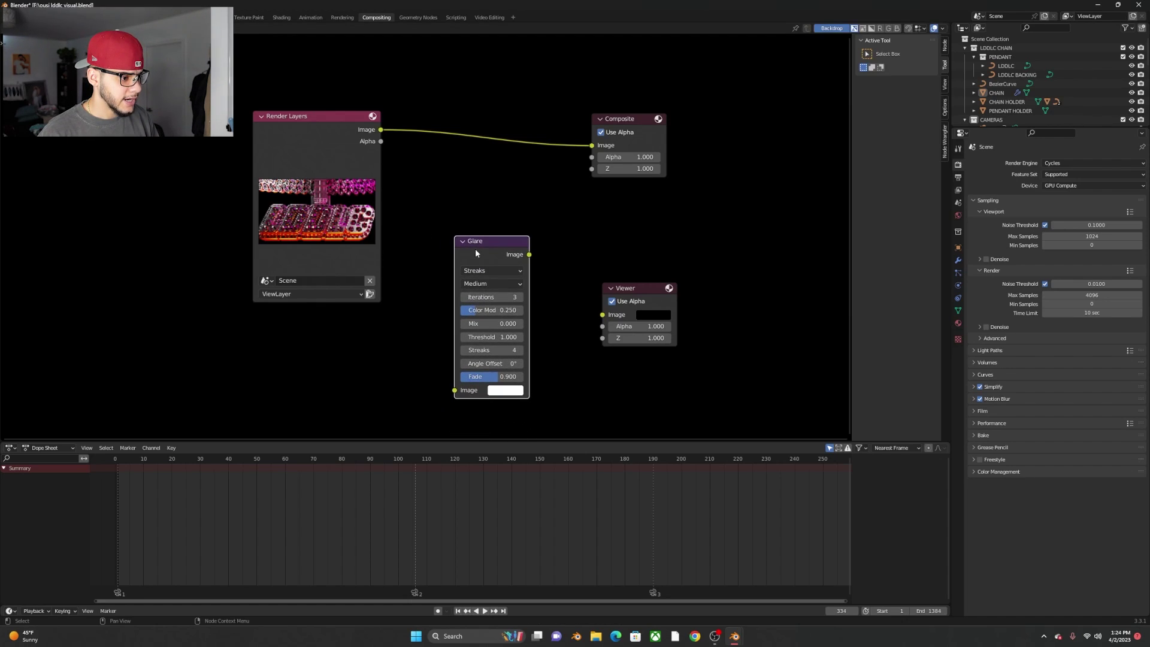
left_click_drag(476, 242, 491, 138)
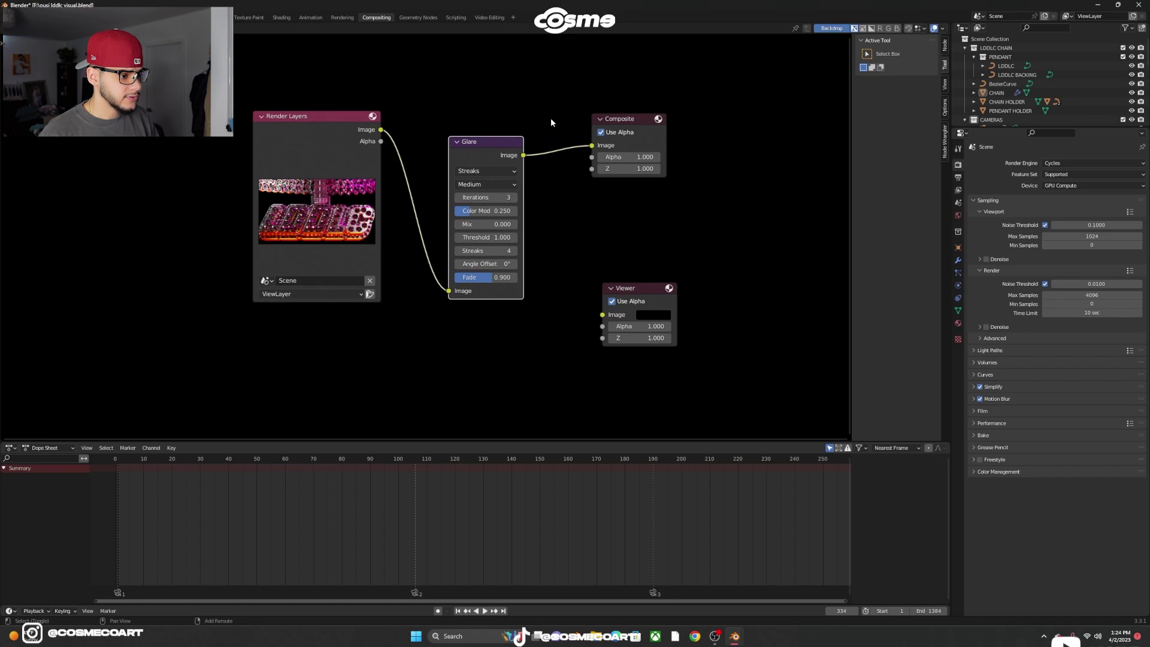
Step: Add a reroute point on the Glare-to-Composite link and connect the Viewer's Image input to it
right_click_drag(552, 113, 560, 211, "ctrl")
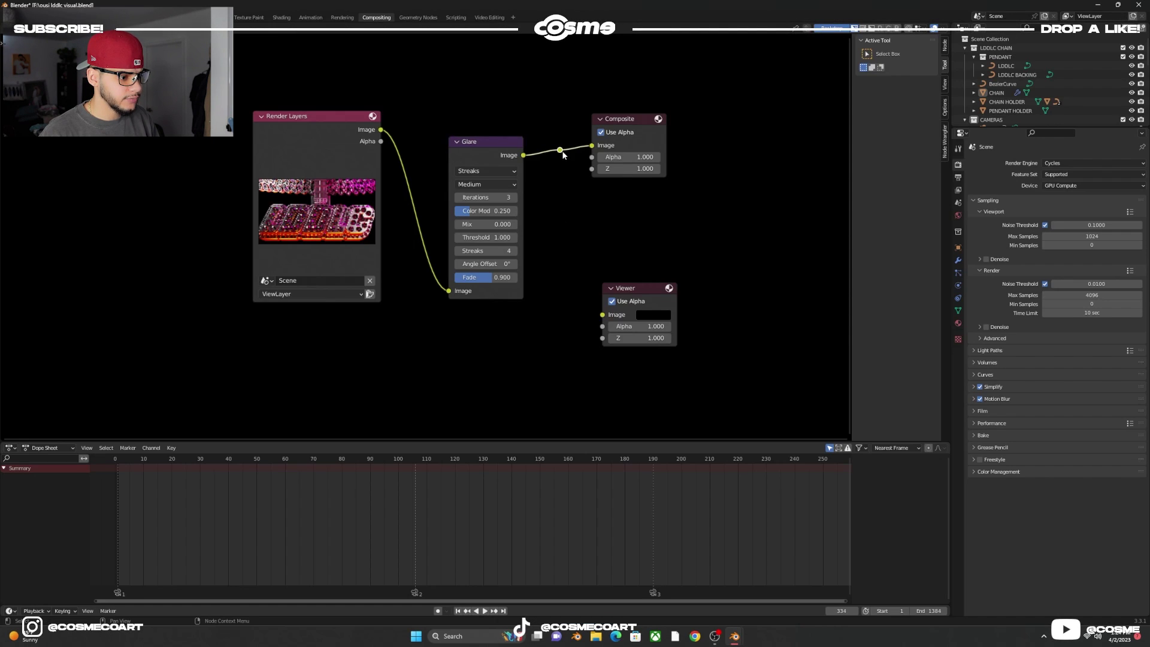
left_click_drag(602, 316, 560, 150)
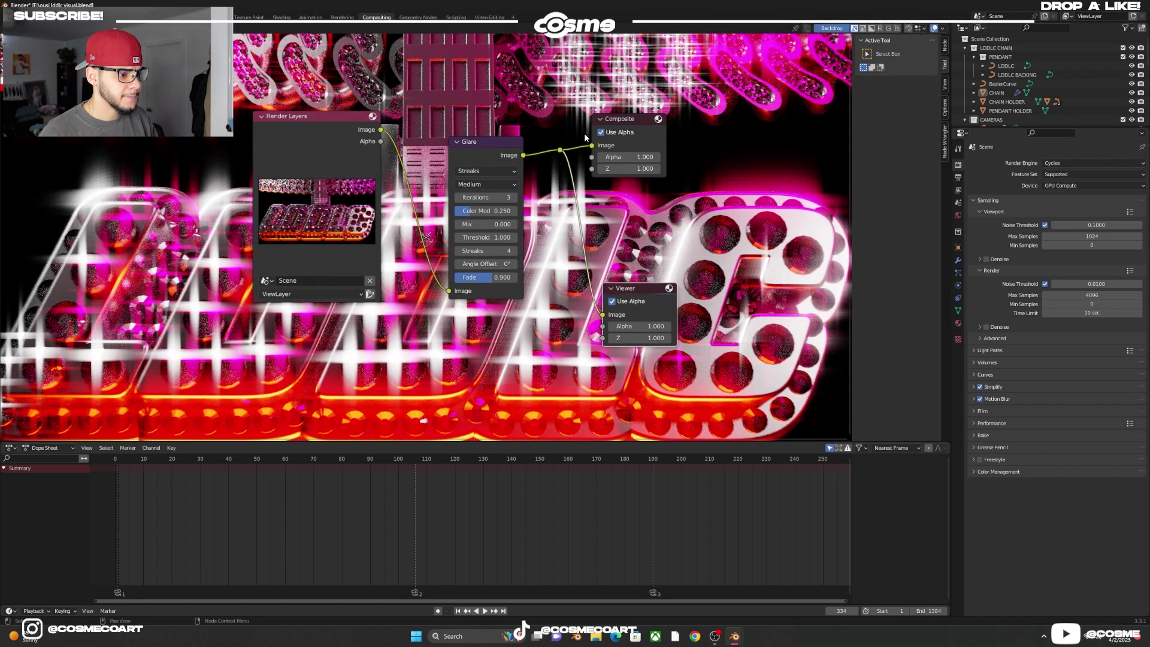
left_click_drag(640, 117, 656, 112)
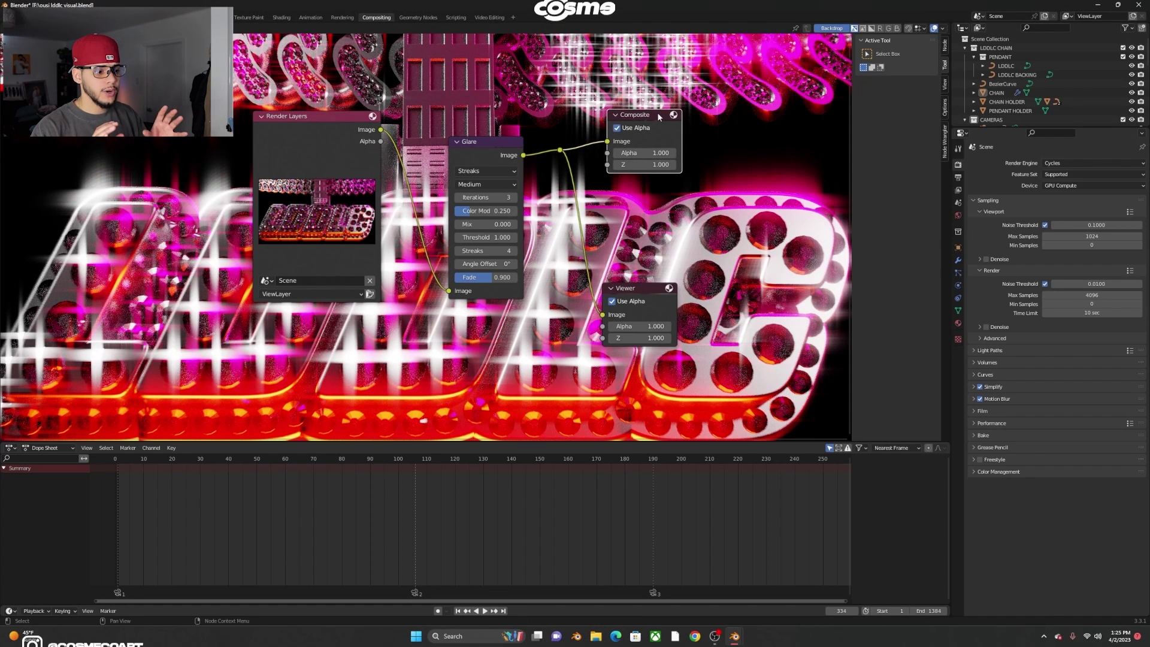
Step: Set the Glare node to Fog Glow with Mix -0.4, Threshold 0.7 and Size 7
left_click(489, 133)
left_click(486, 171)
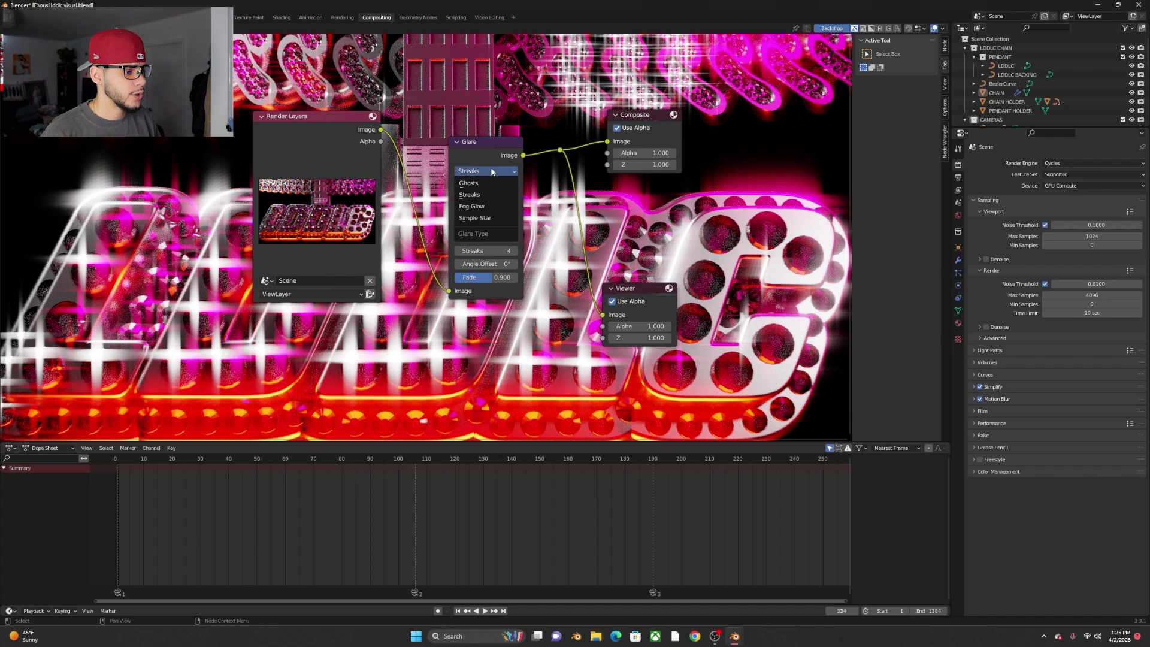
left_click(471, 206)
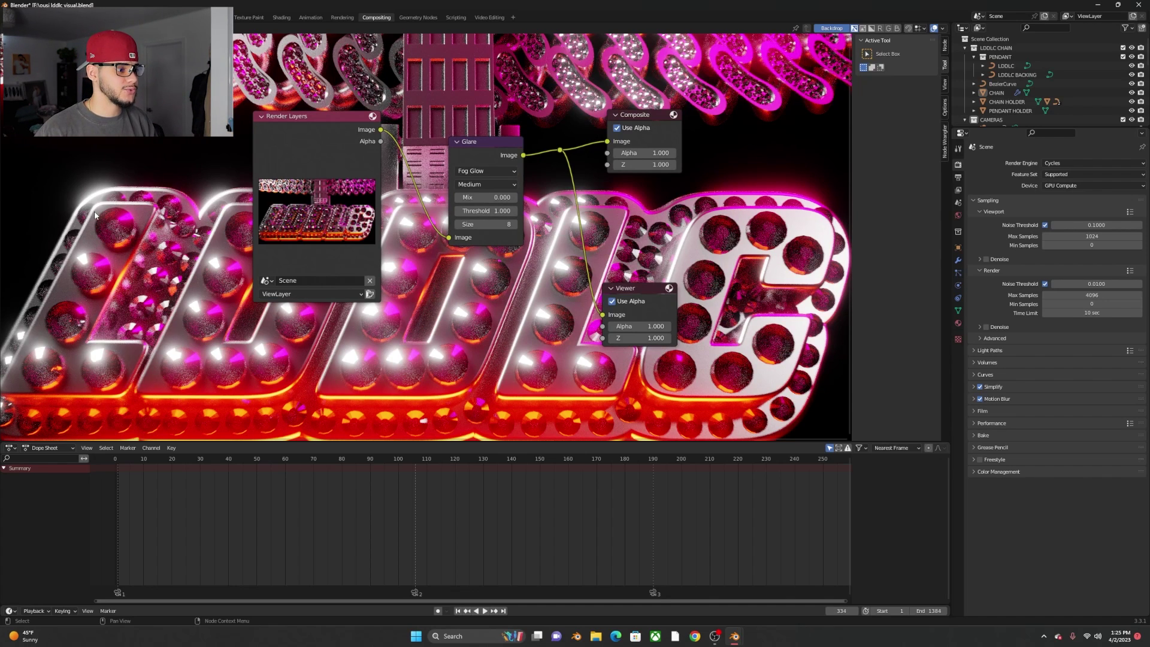
mouse_move(494, 199)
left_mouse_down()
mouse_move(455, 198)
mouse_move(512, 199)
left_mouse_up()
left_click(484, 198)
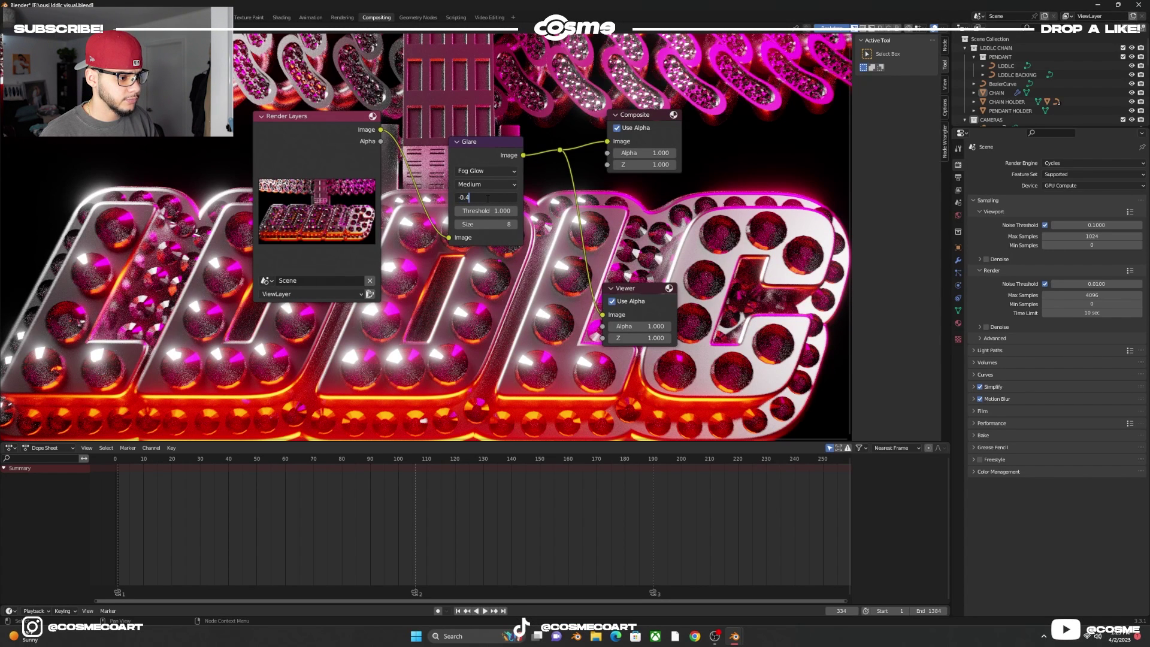
left_click(486, 210)
mouse_move(488, 210)
left_mouse_down()
mouse_move(471, 211)
mouse_move(498, 211)
mouse_move(484, 210)
left_mouse_up()
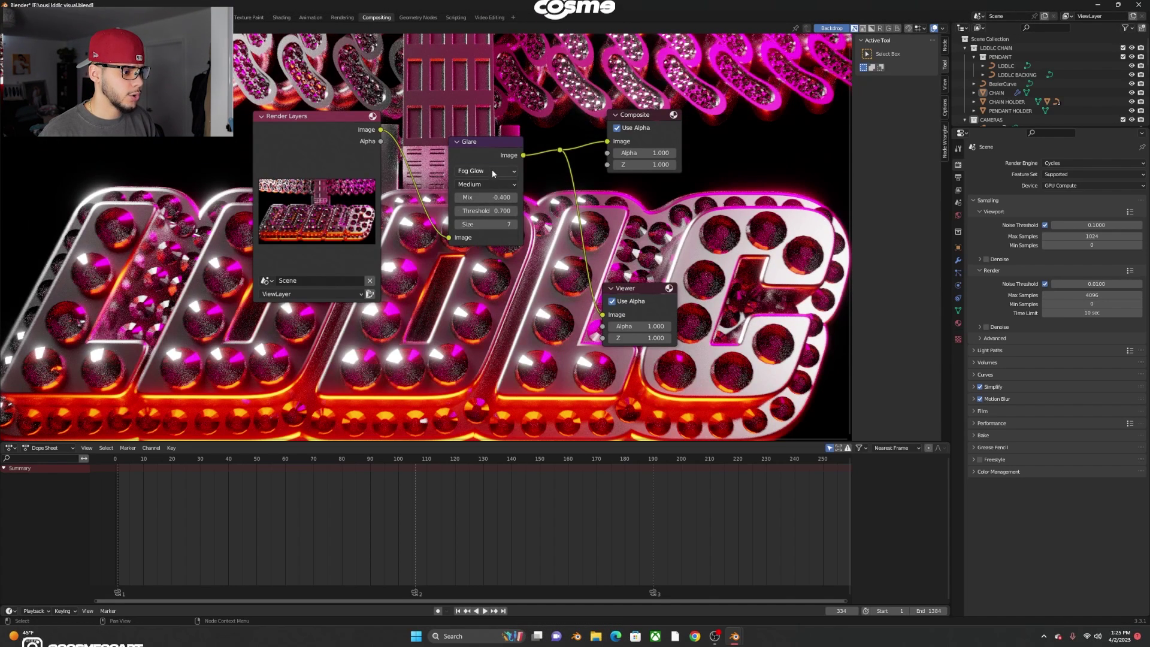
Step: Switch the Glare node's type to Streaks and raise its Color Modulation to about 0.608
left_click(485, 171)
left_click(486, 195)
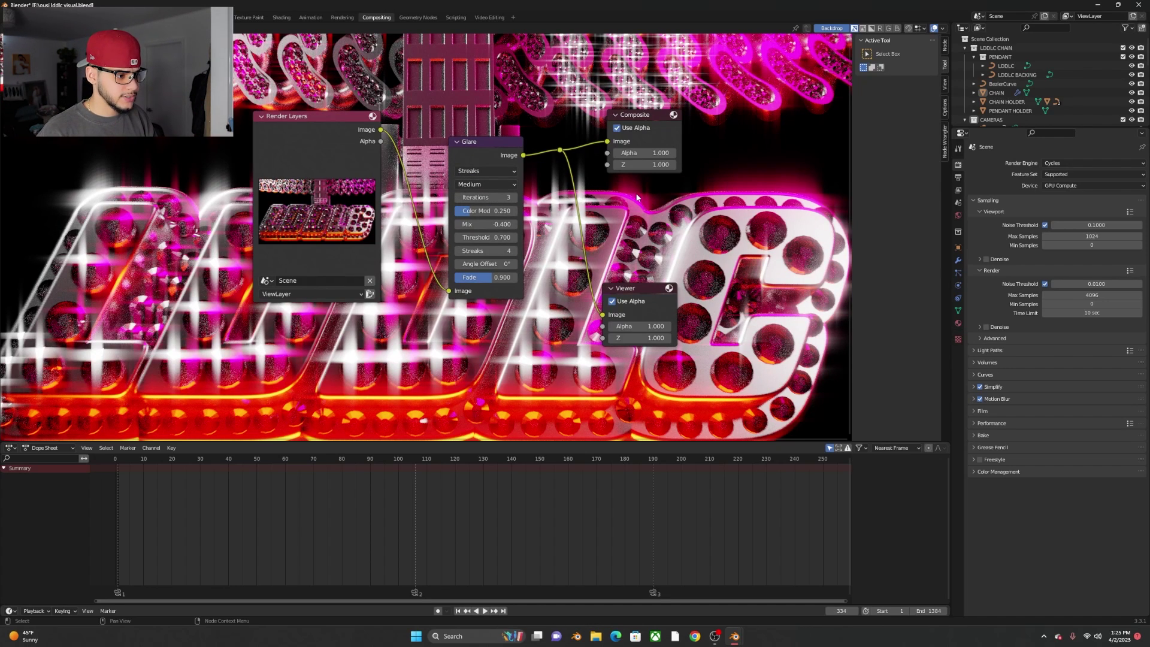
left_click_drag(470, 211, 493, 213)
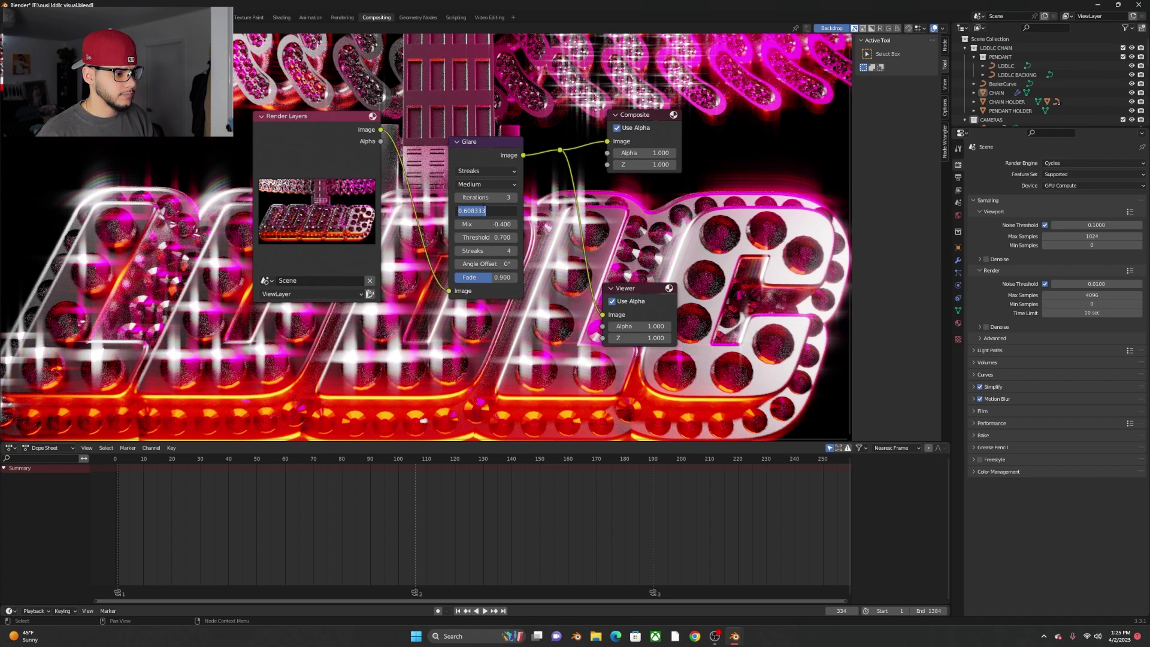
Step: Switch the Glare node's type to Ghosts with Iterations 3, Color Modulation 0.333 and Threshold 0
left_click(481, 172)
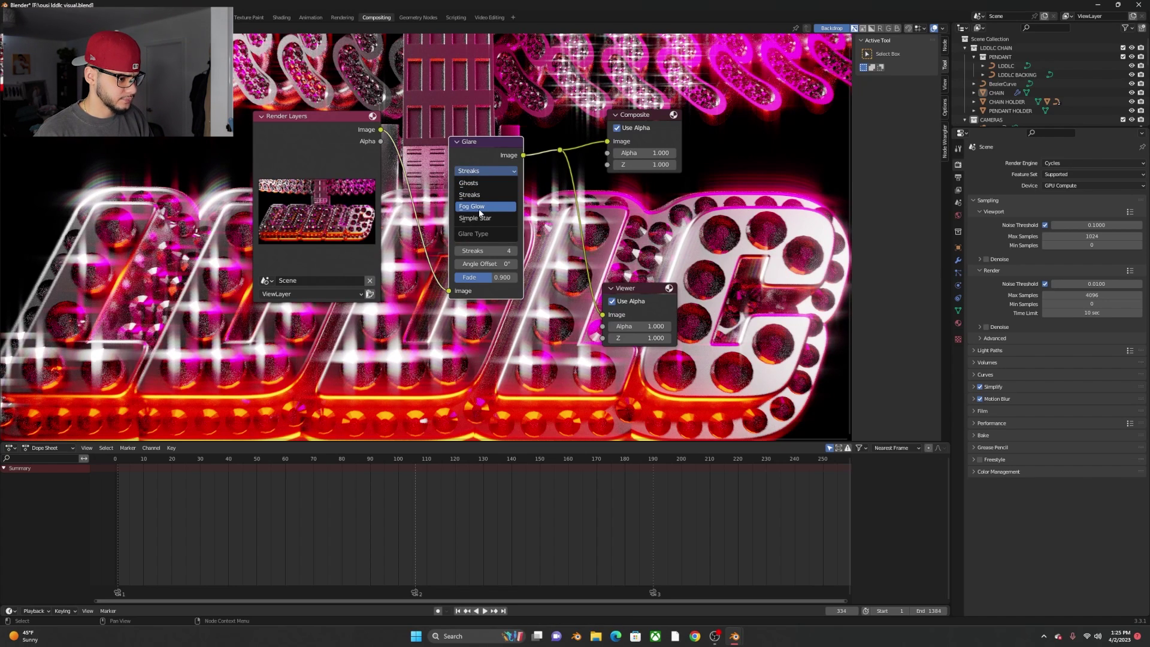
left_click(481, 183)
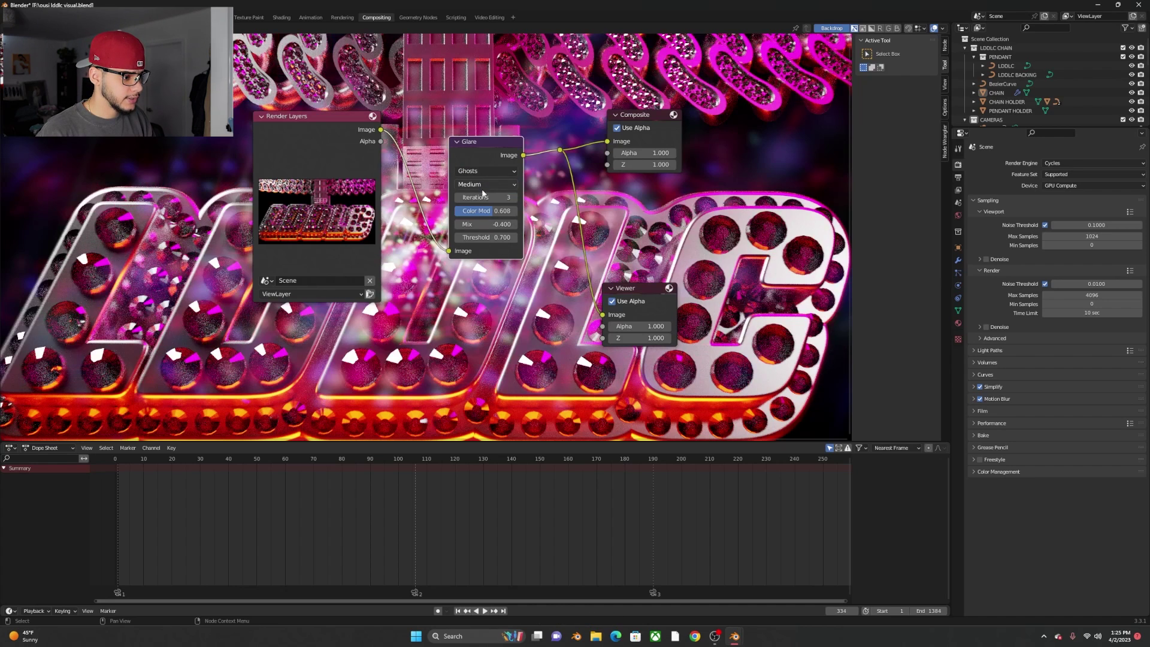
mouse_move(493, 209)
left_mouse_down()
mouse_move(458, 209)
mouse_move(500, 198)
left_mouse_up()
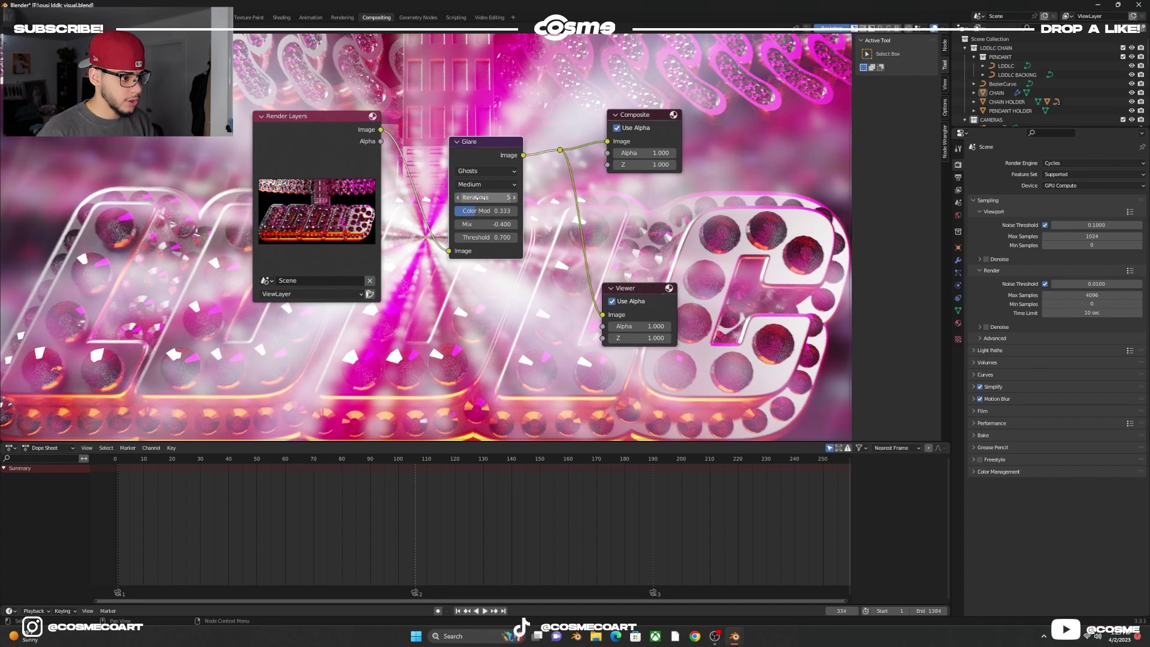
left_click_drag(488, 198, 467, 198)
left_click_drag(479, 237, 494, 237)
left_click_drag(483, 238, 443, 238)
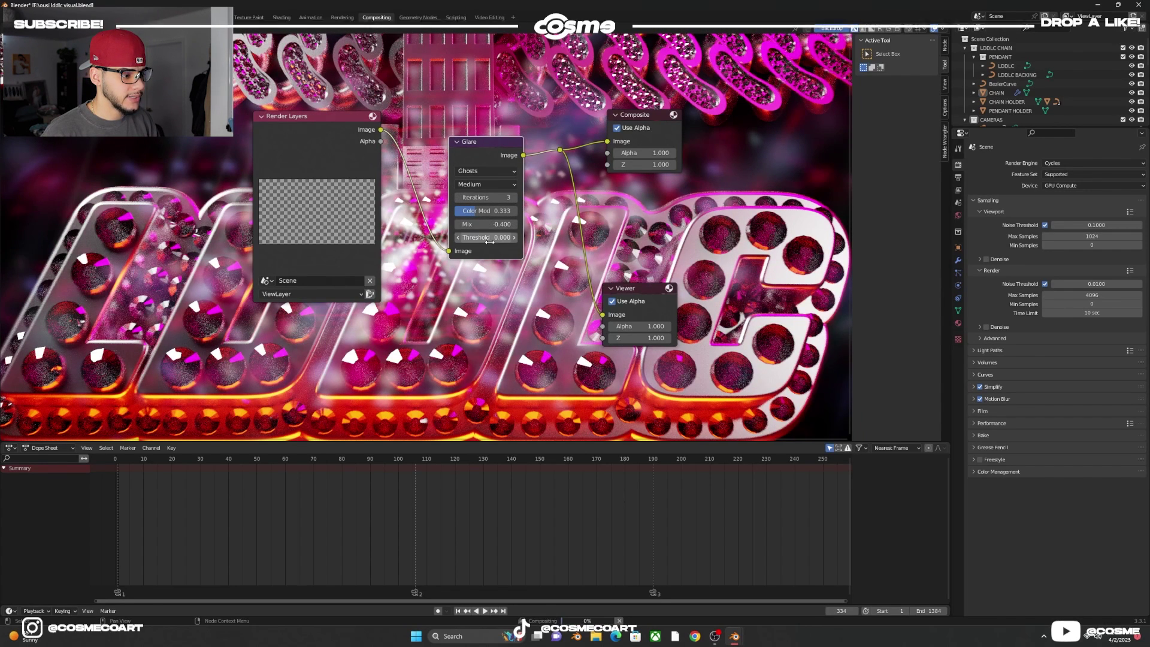
scroll(526, 167, "down", 3)
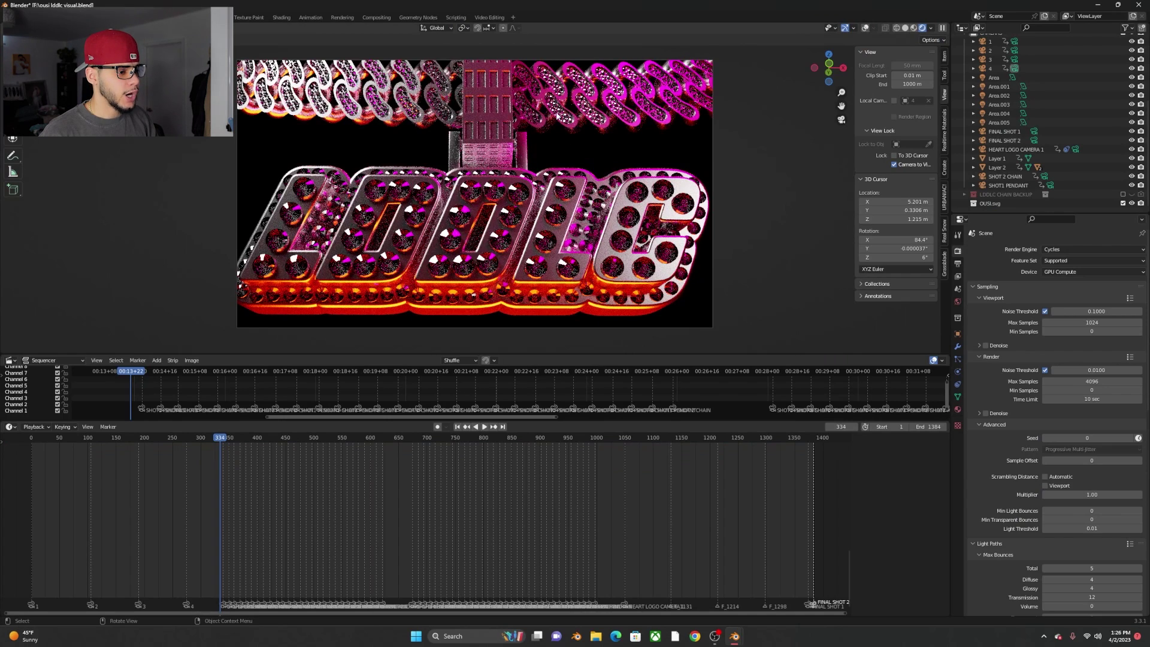
Step: Review the scene's output settings, checking the available file formats and the encoding container options for FFmpeg Video
left_click(388, 18)
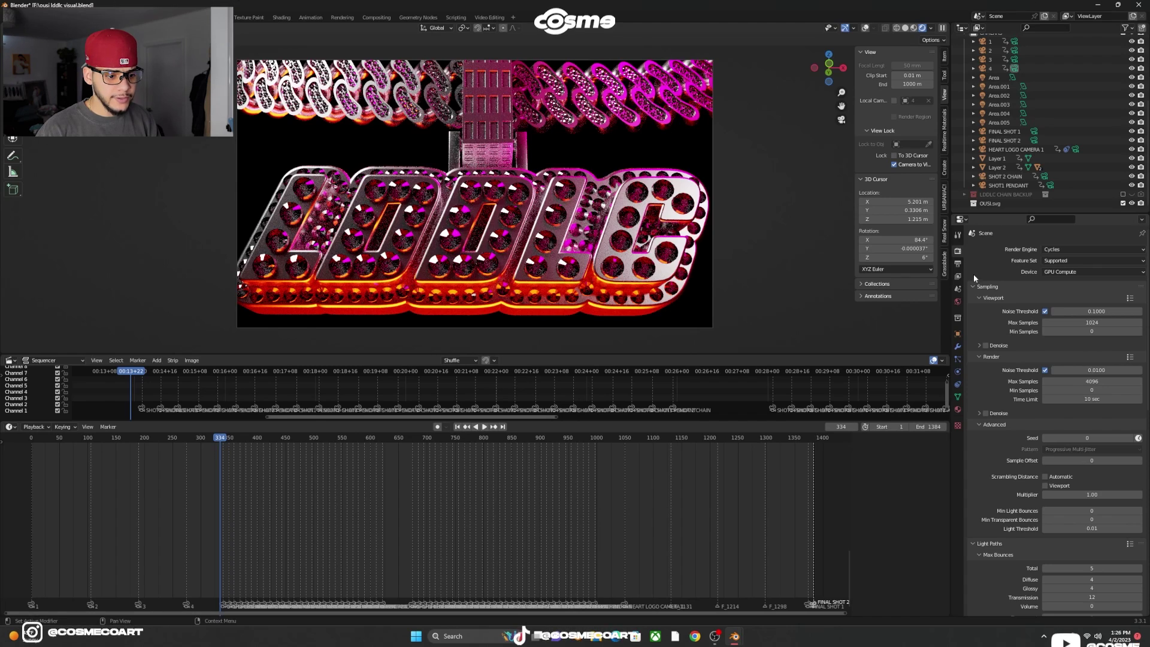
left_click(958, 263)
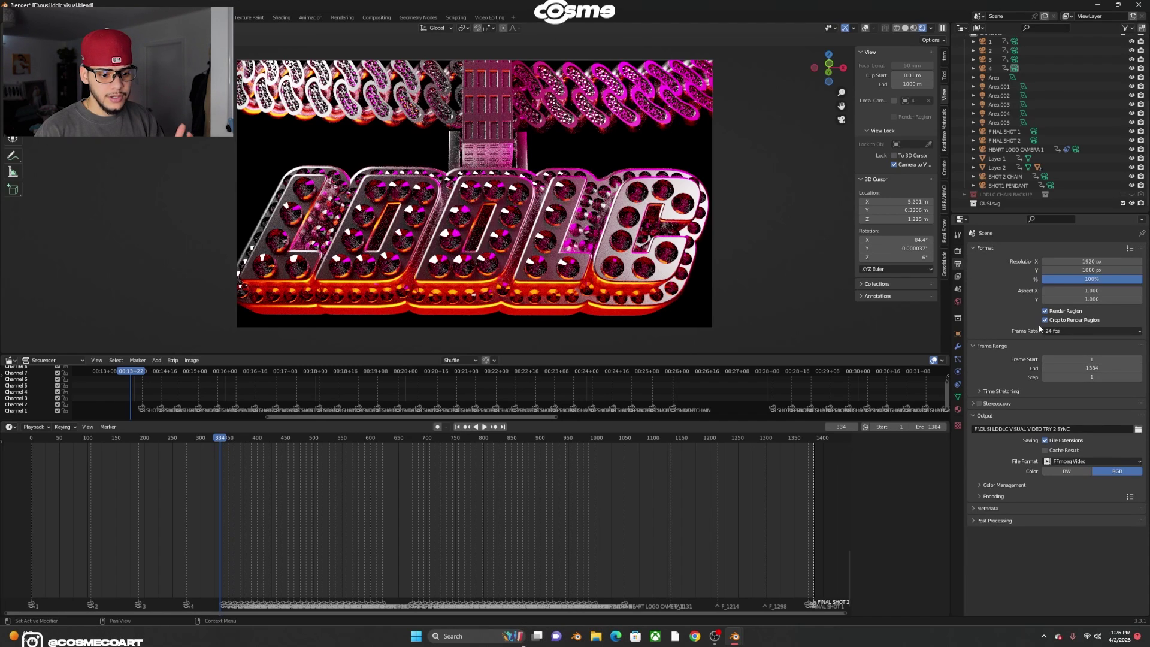
left_click(1074, 462)
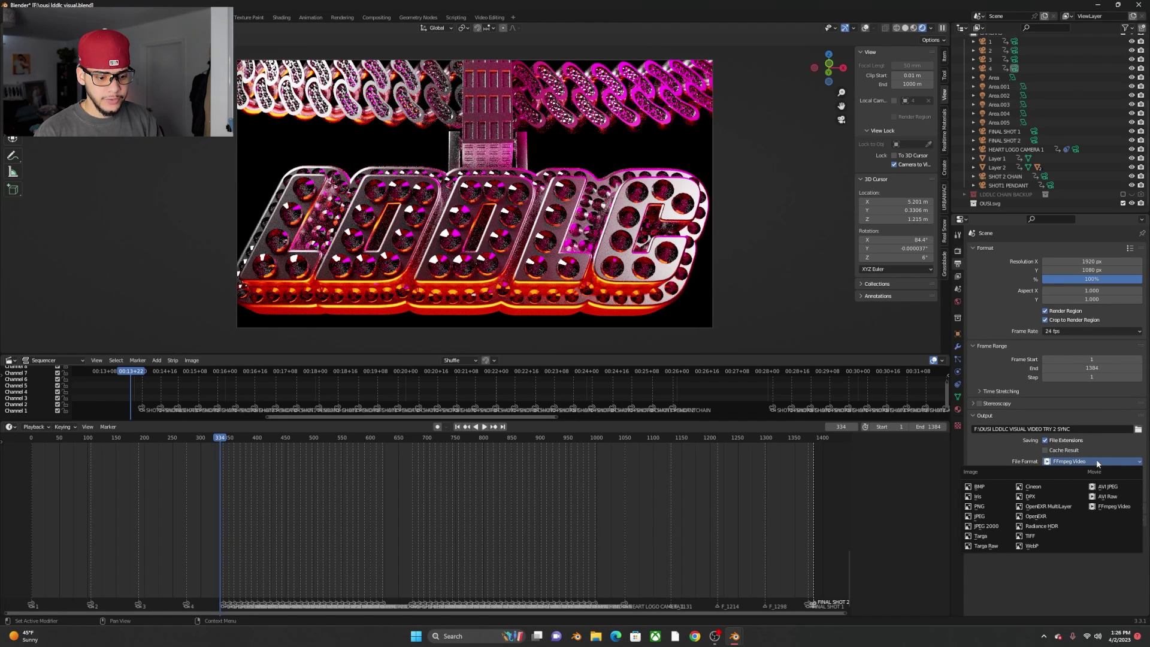
left_click(1096, 458)
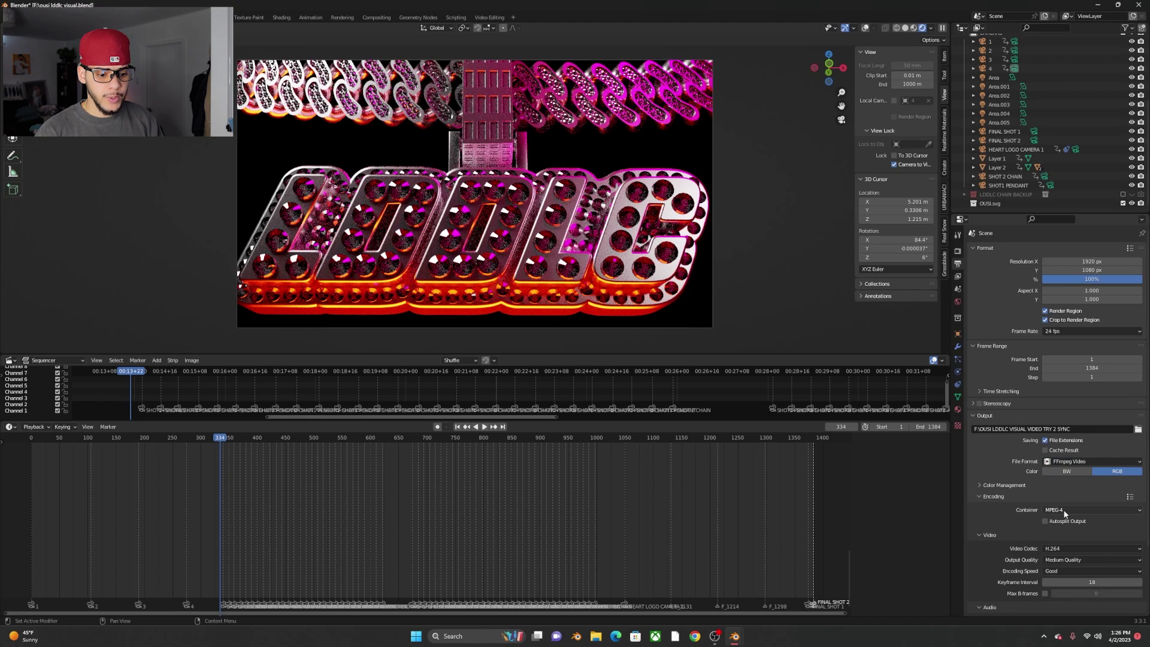
left_click(1064, 510)
left_click(1064, 510)
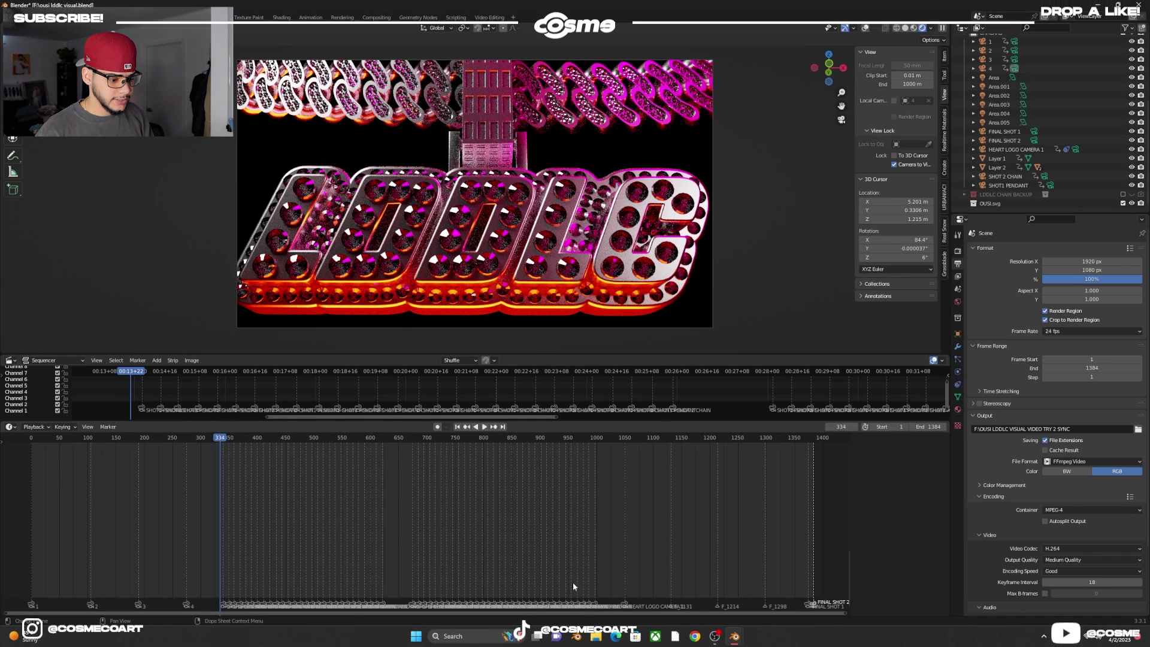
Step: Switch to File Explorer and search the Extreme SSD (F:) drive for "ousi"
key("super+e")
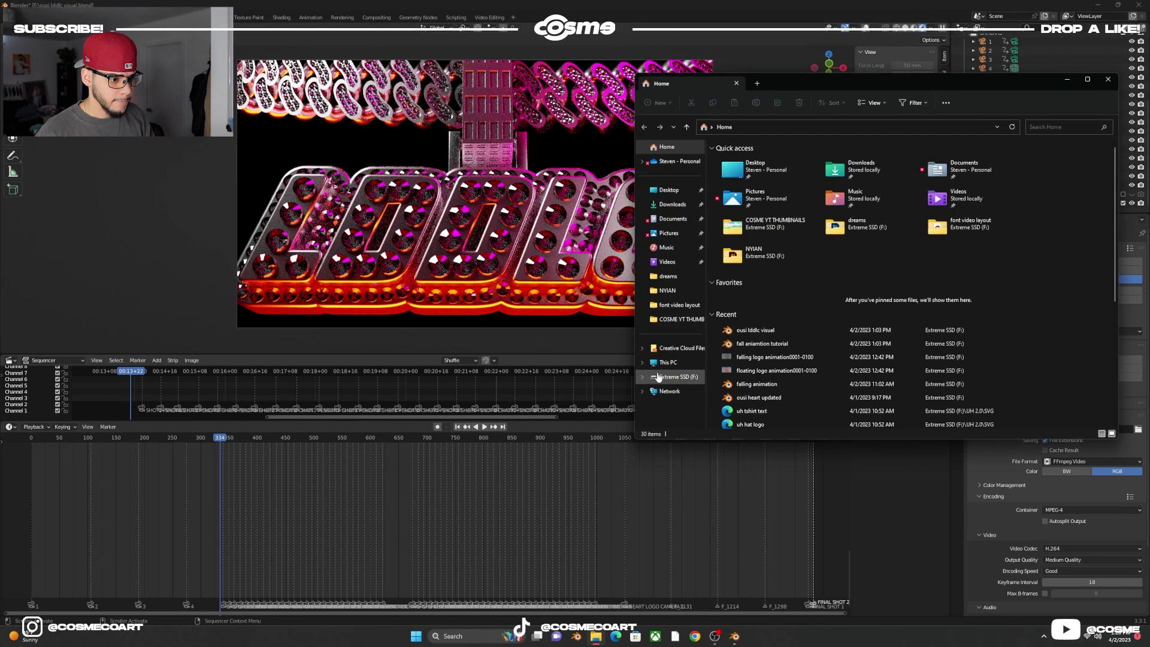
left_click(658, 376)
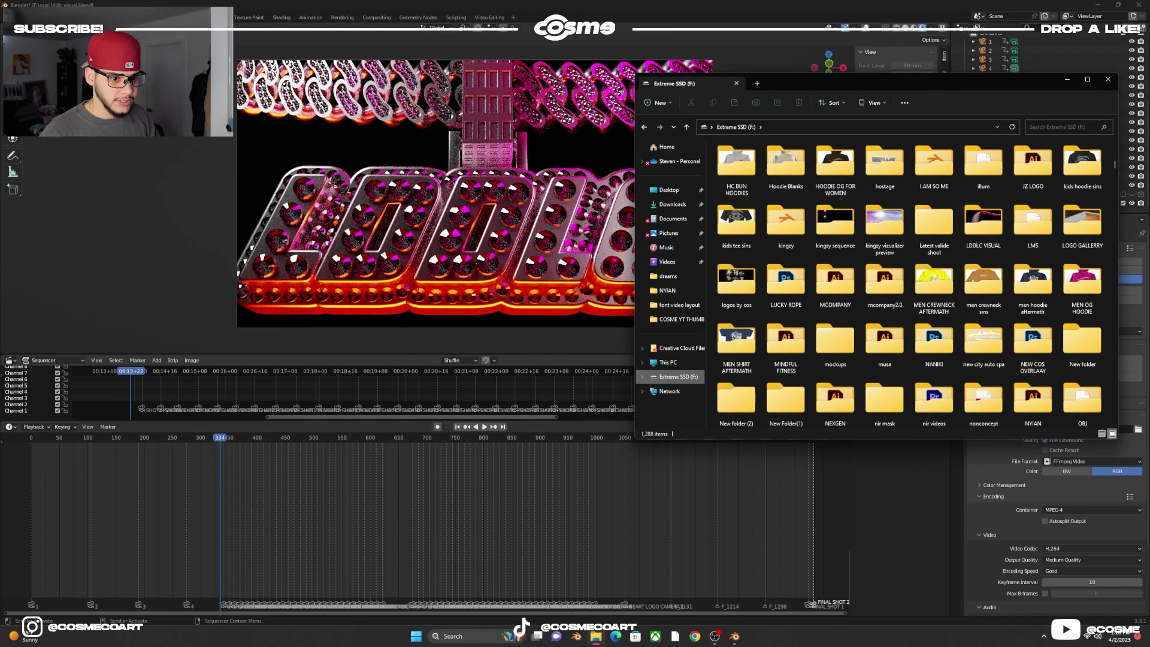
left_click(1063, 128)
type("dd")
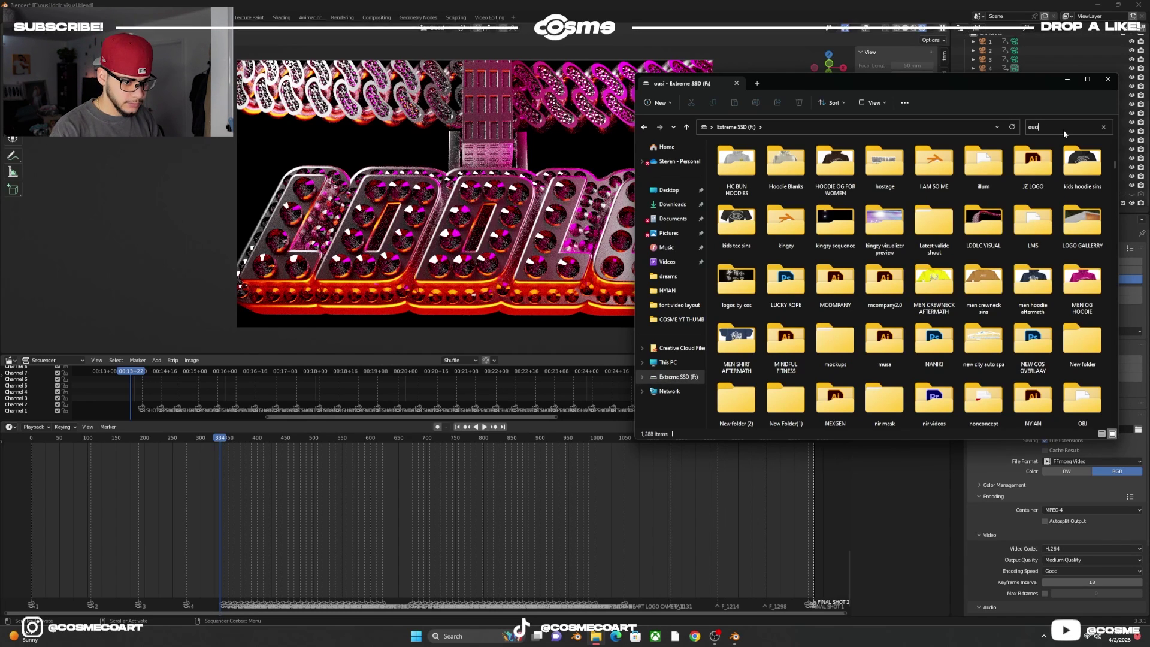
type("lc")
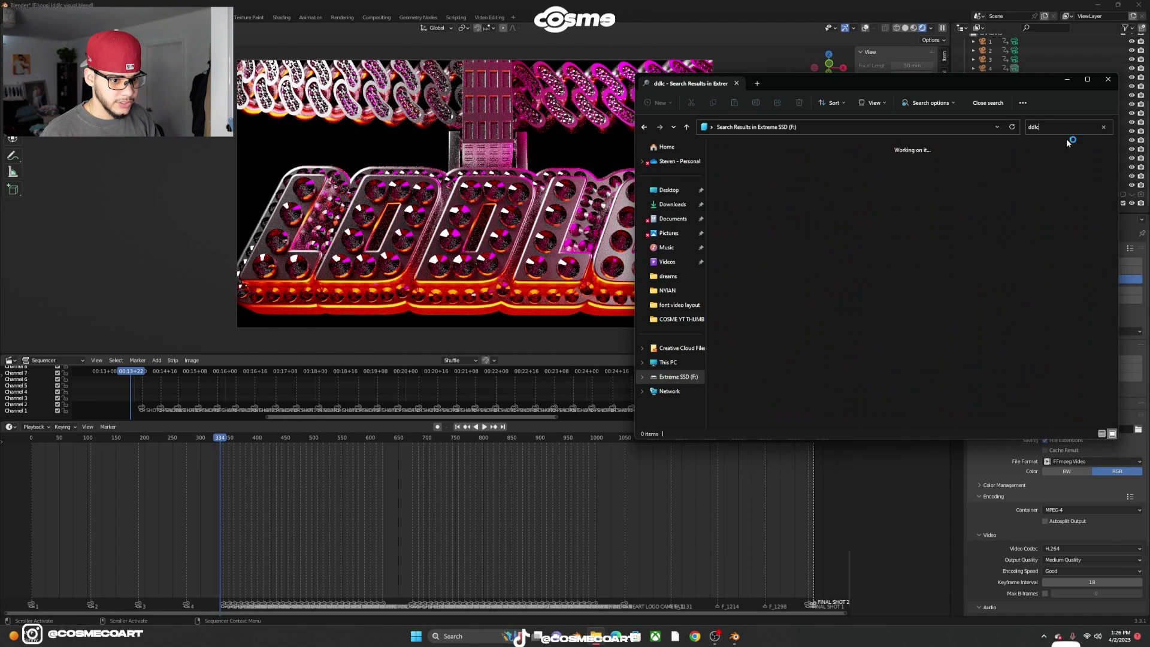
key("BackSpace")
key("BackSpace")
key("BackSpace")
key("BackSpace")
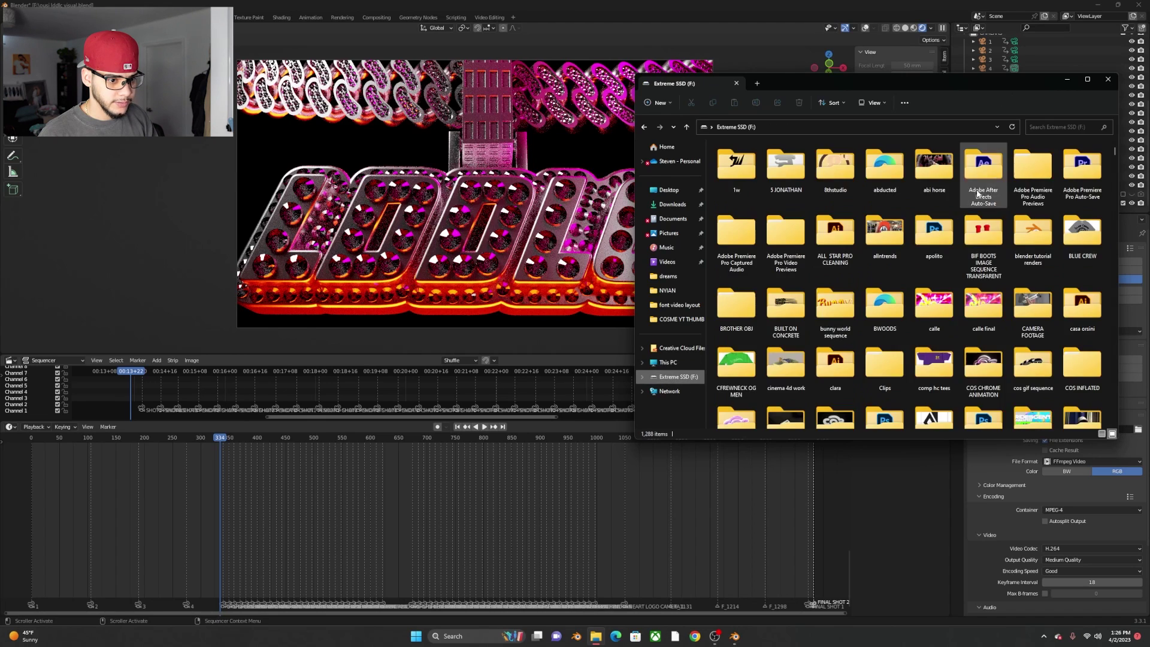
type("ousi")
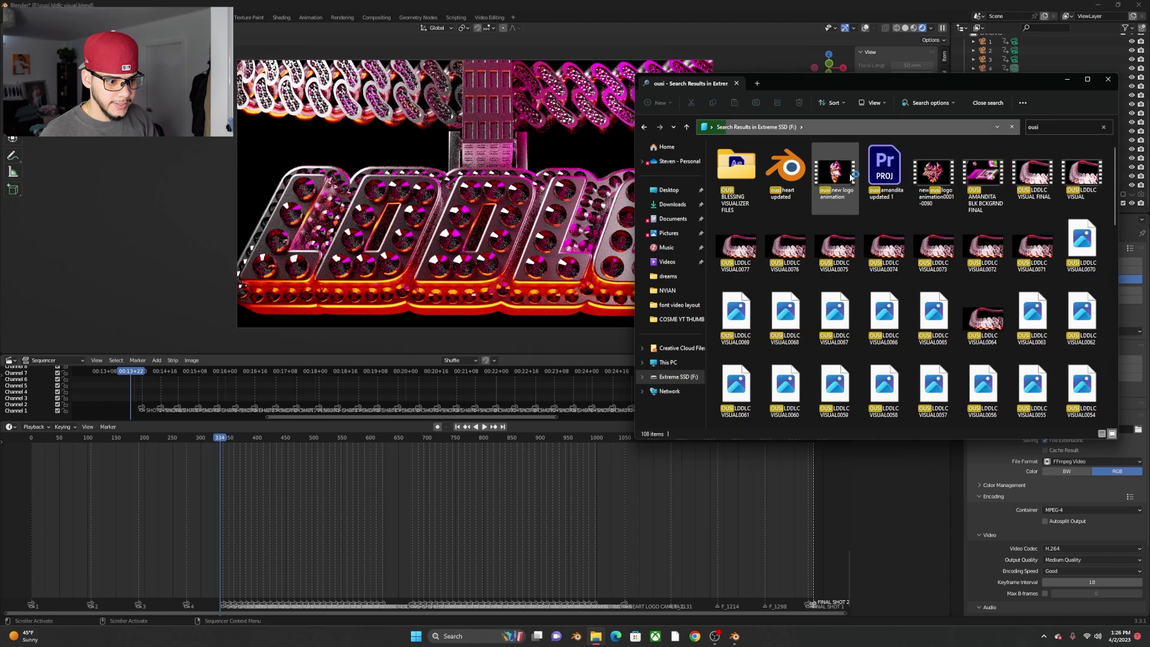
Step: Open the "OUSI LDDLC VISUAL FINAL" video for playback, closing the logo animation video opened by mistake
double_click(835, 174)
left_click(726, 62)
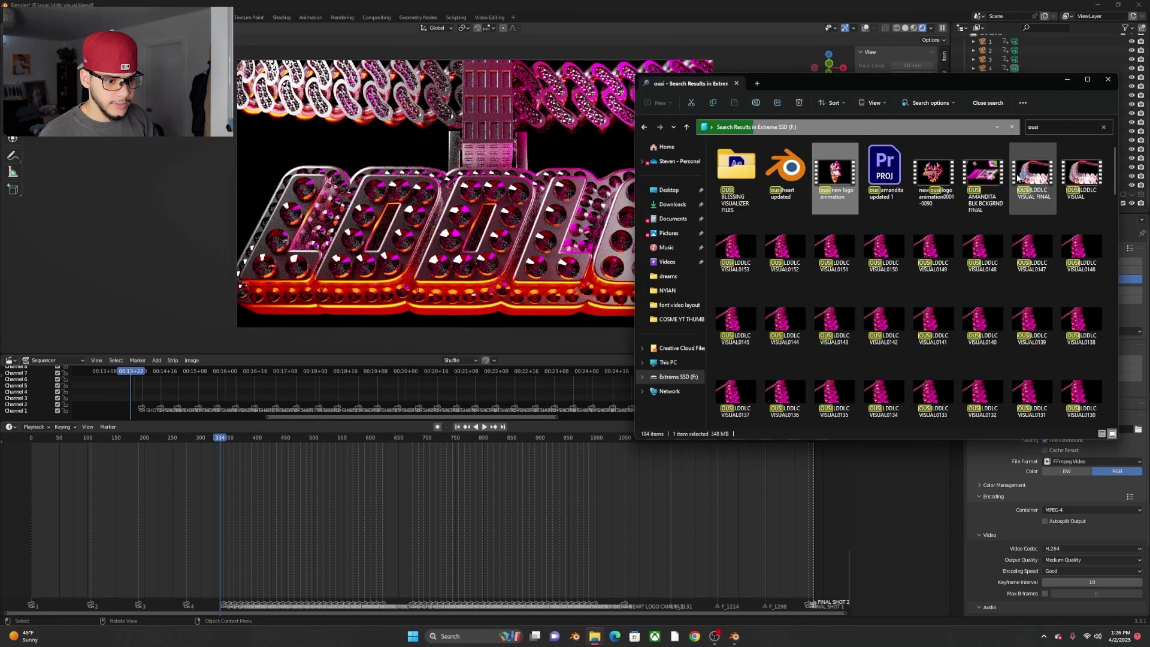
double_click(1032, 174)
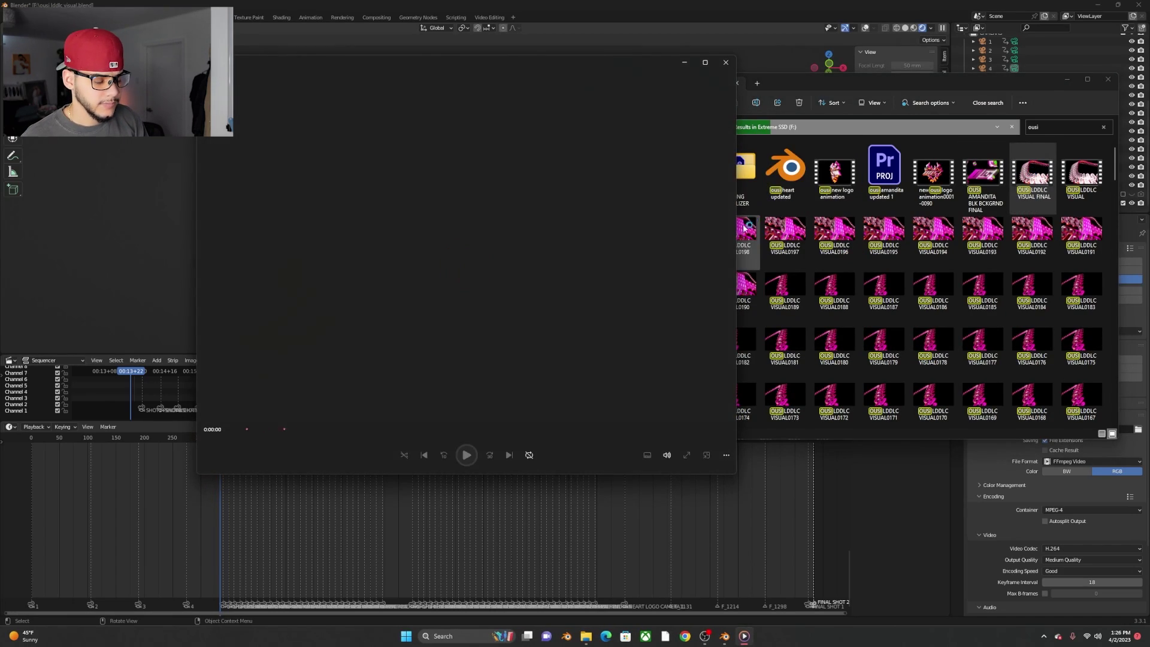